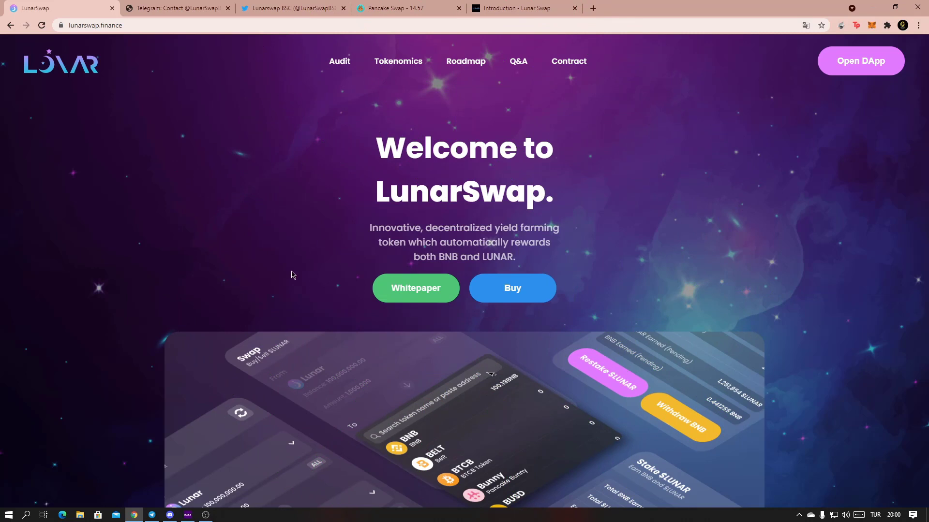
- View the t.me/LunarSwapBSC Global Community group, then close it to reveal the Twitter profile
left_click(191, 7)
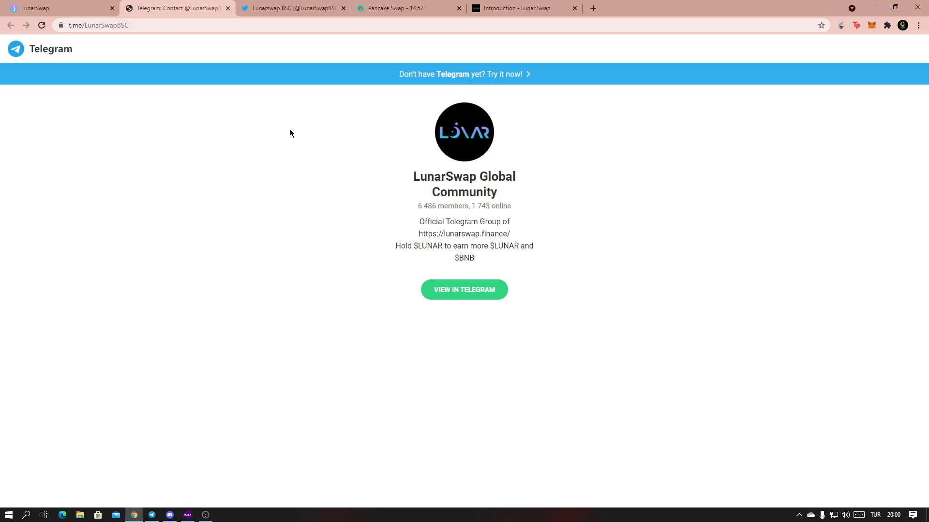
left_click(229, 8)
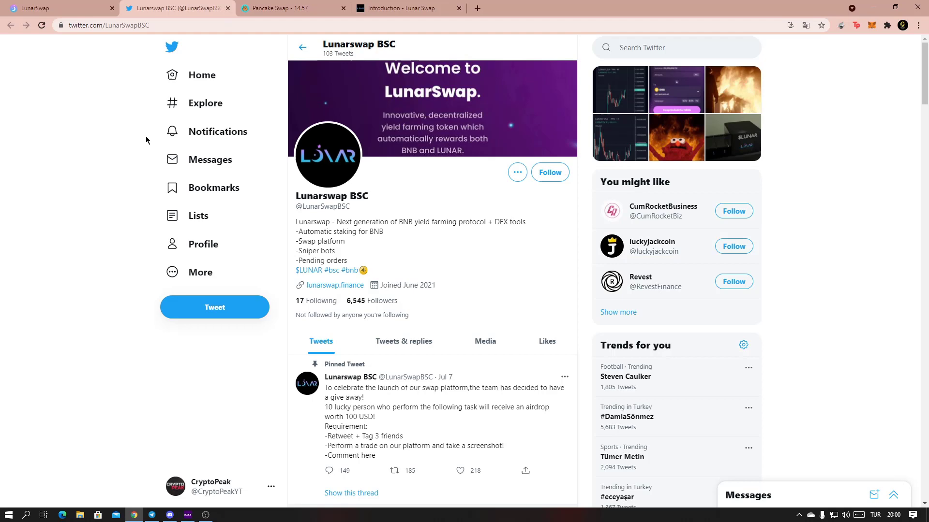
scroll(98, 191, "down", 3)
scroll(103, 200, "down", 2)
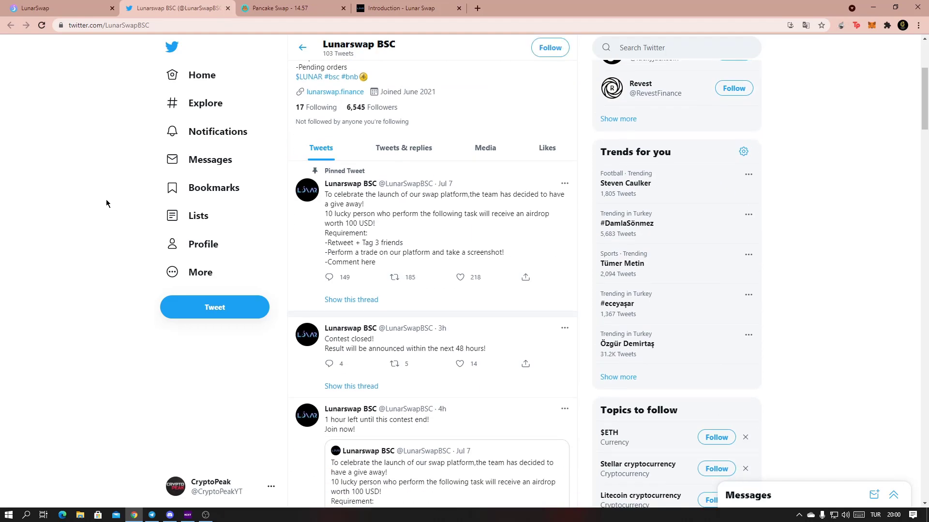
scroll(107, 200, "down", 2)
scroll(116, 195, "down", 2)
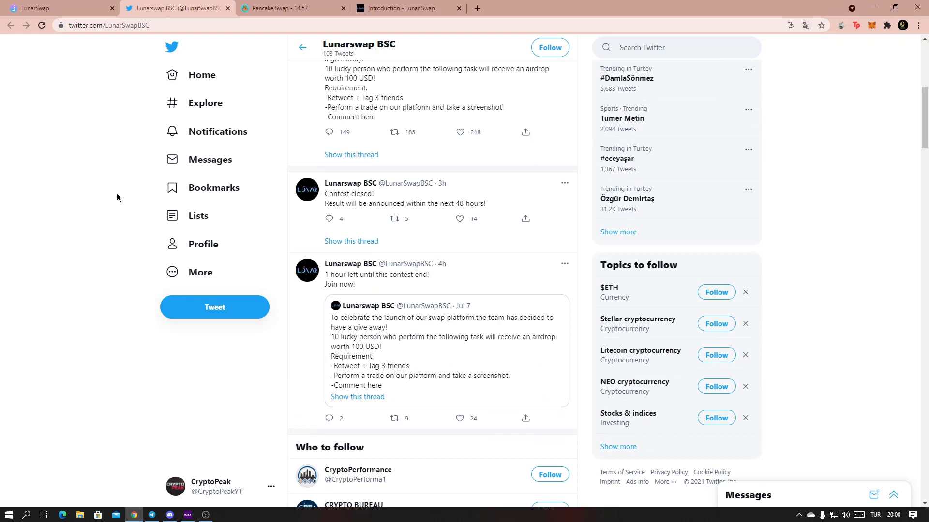
scroll(126, 195, "up", 3)
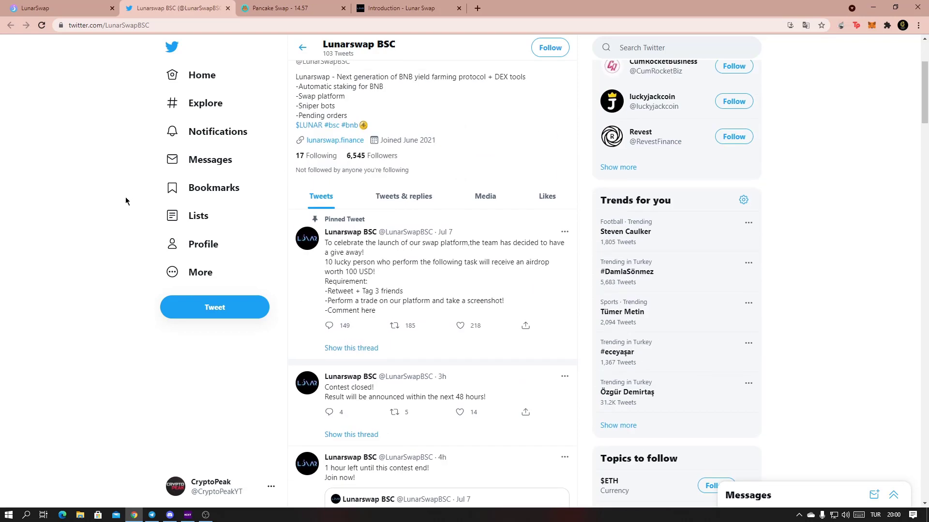
scroll(351, 273, "down", 2)
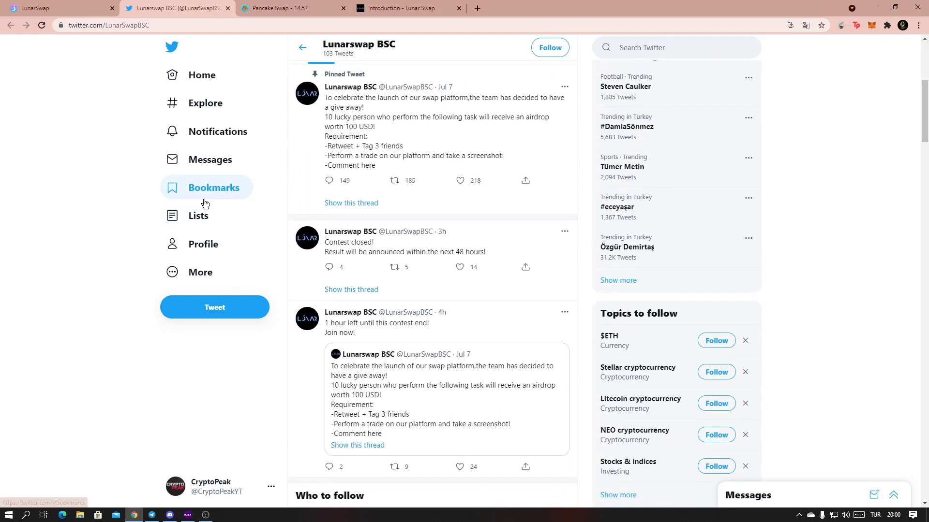
scroll(15, 184, "down", 3)
scroll(20, 176, "down", 3)
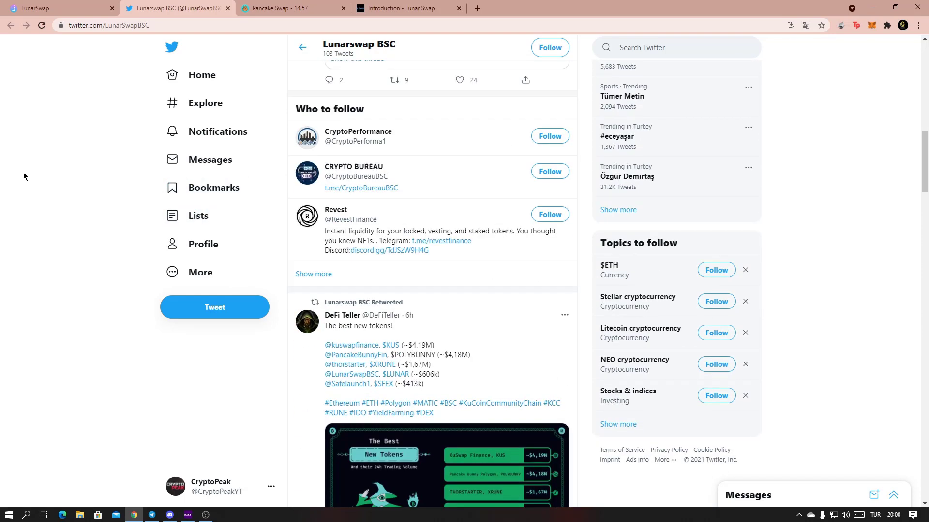
scroll(23, 172, "down", 3)
scroll(30, 170, "down", 3)
scroll(36, 174, "down", 3)
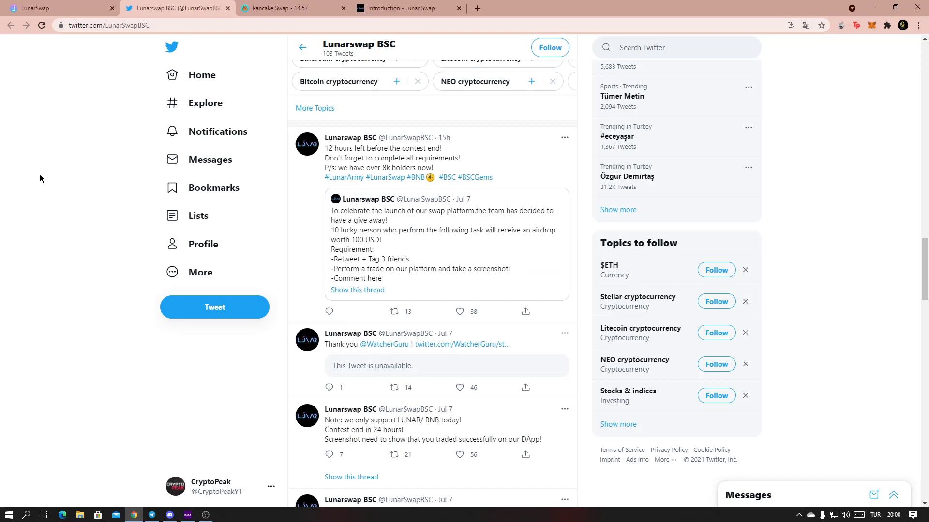
scroll(40, 175, "down", 3)
scroll(43, 176, "down", 3)
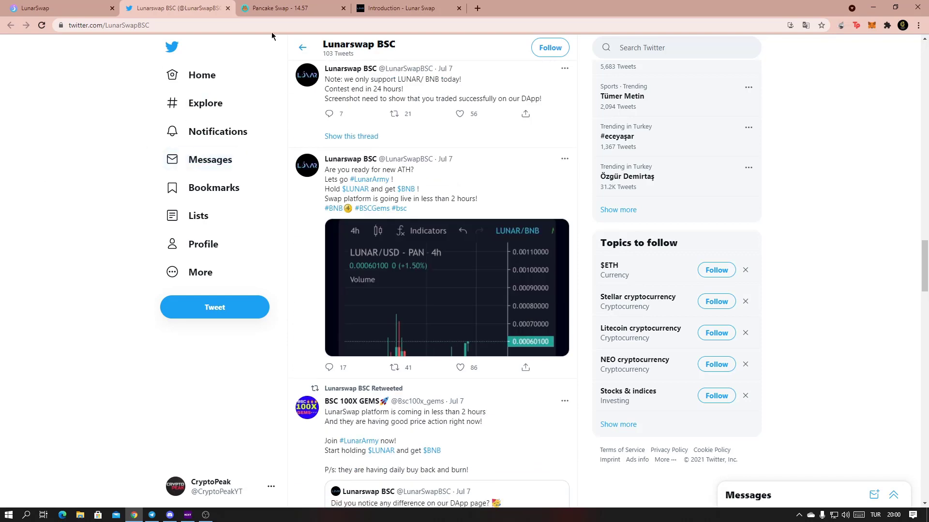
- Close the Lunarswap BSC Twitter profile, leaving PancakeSwap's LUNAR import warning
left_click(228, 8)
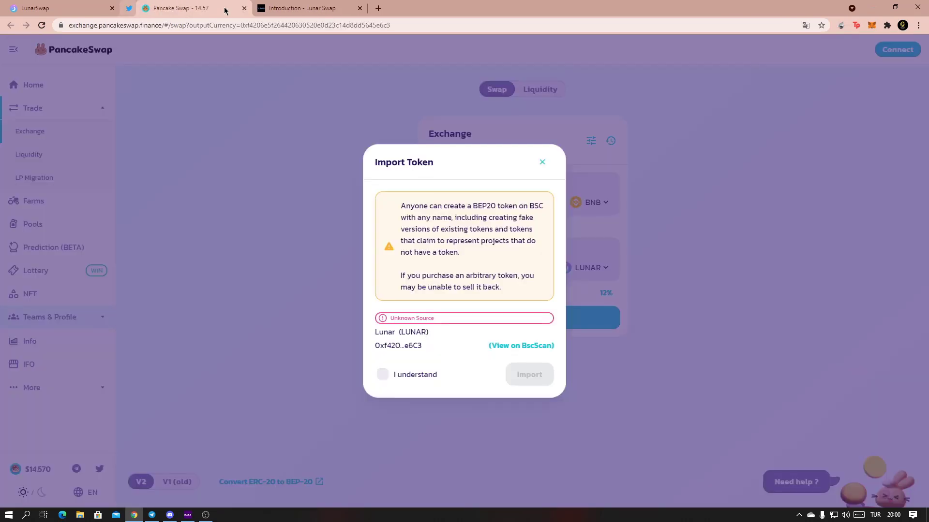
- Open the LUNAR contract on BscScan and accept PancakeSwap's import-token warning
left_click(523, 352)
left_click(174, 9)
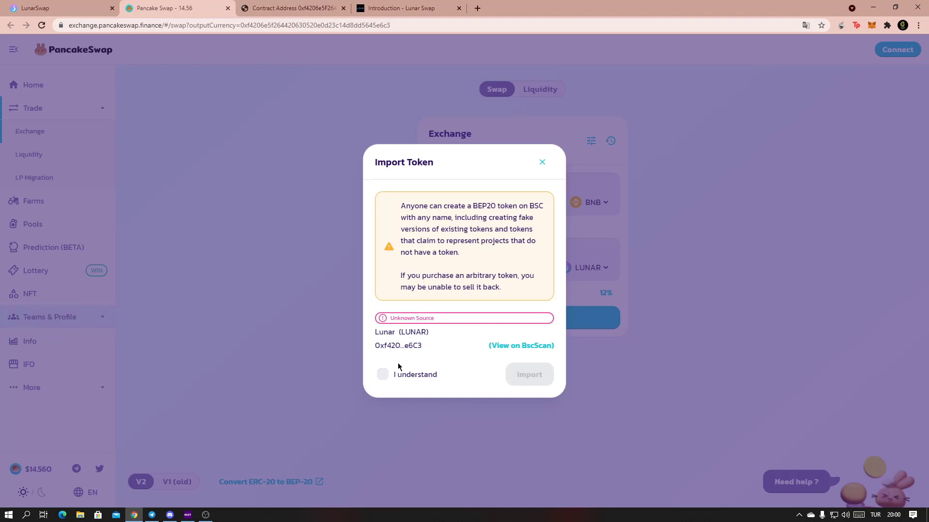
left_click(540, 374)
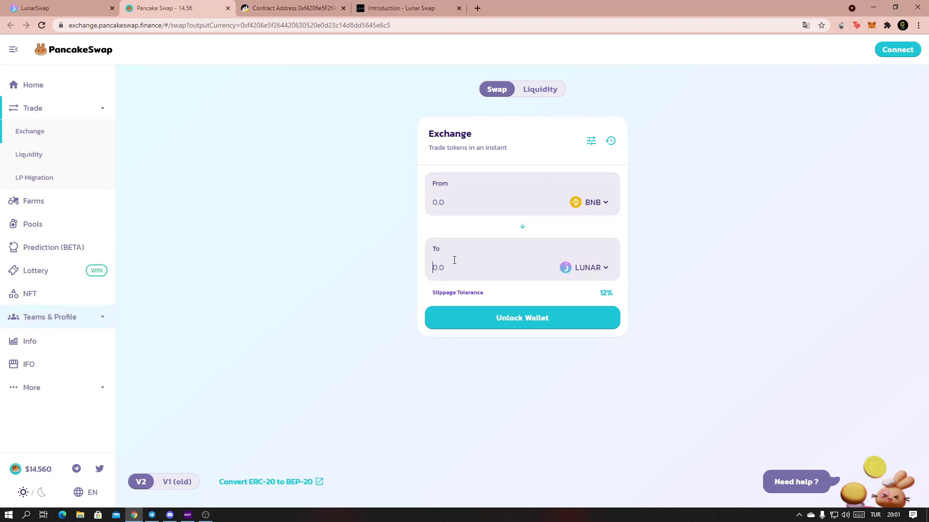
type("1")
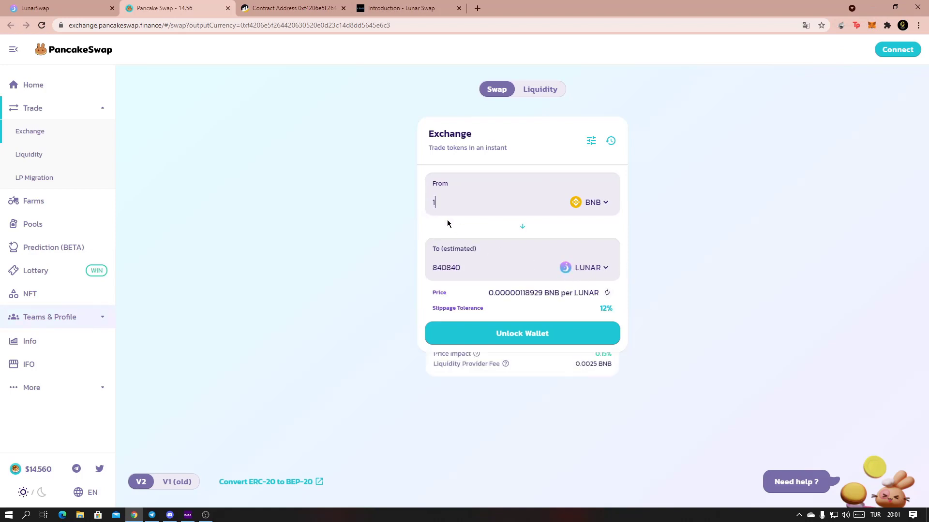
- Check the quote of about 840840 LUNAR for 1 BNB, then close PancakeSwap
left_click(471, 266)
left_click_drag(450, 268, 434, 268)
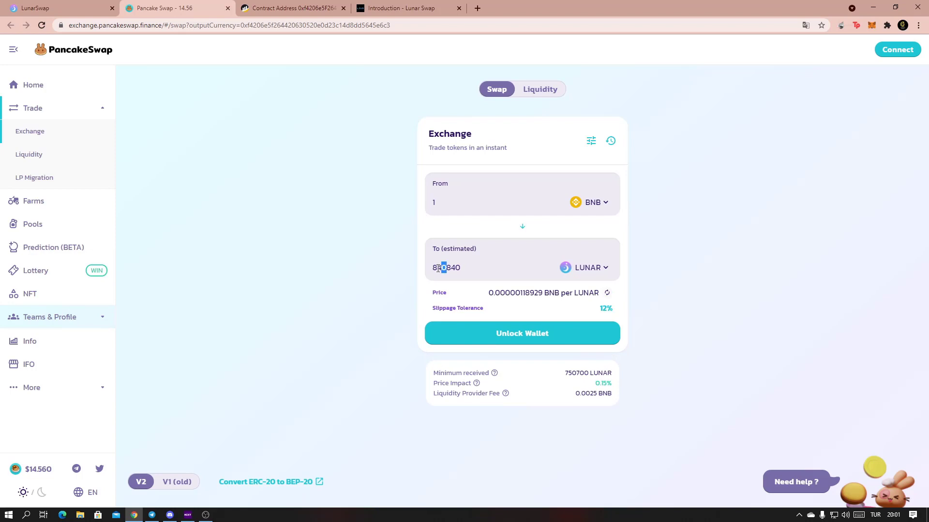
left_click(483, 268)
double_click(482, 268)
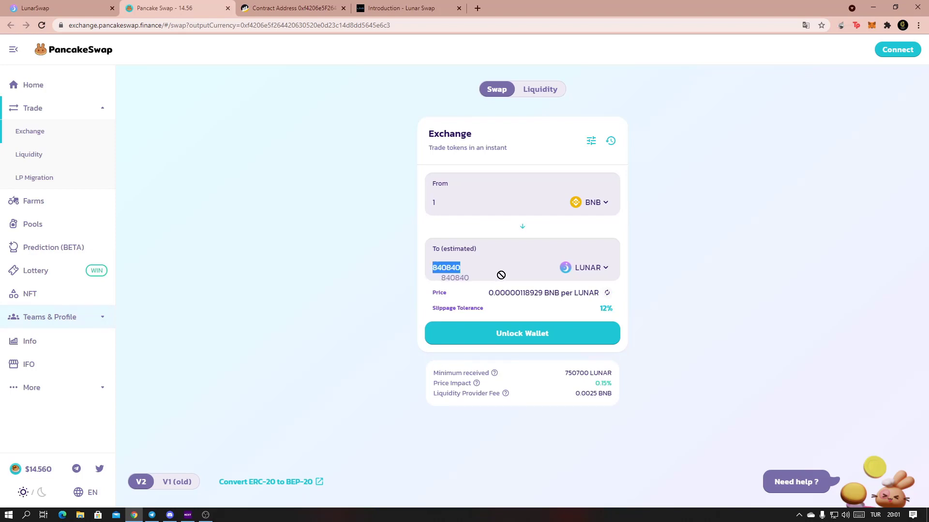
left_click(483, 284)
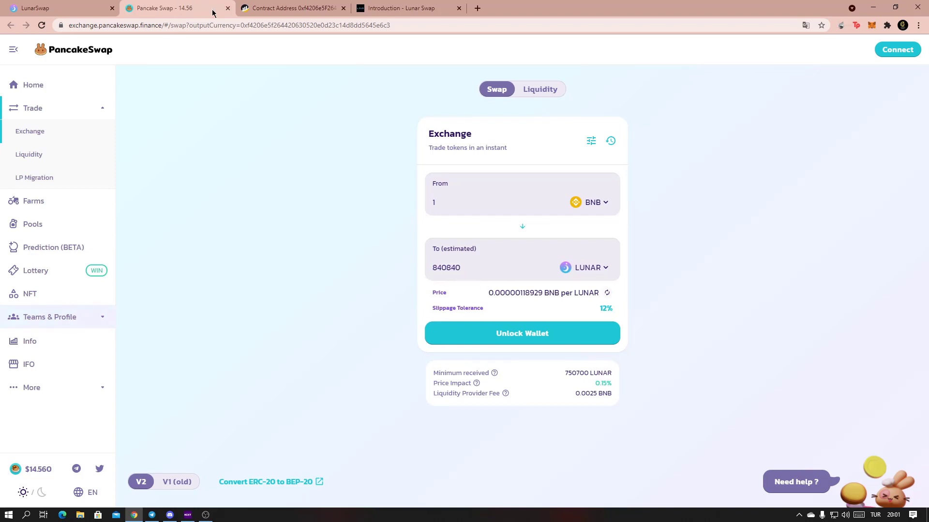
left_click(227, 8)
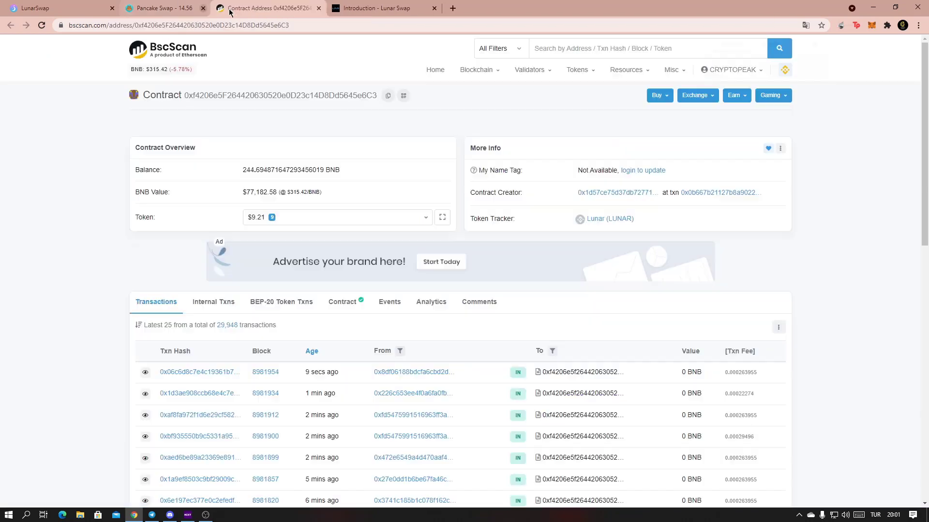
- Open the Lunar token tracker and note its 8,051 holder addresses
left_click(603, 218)
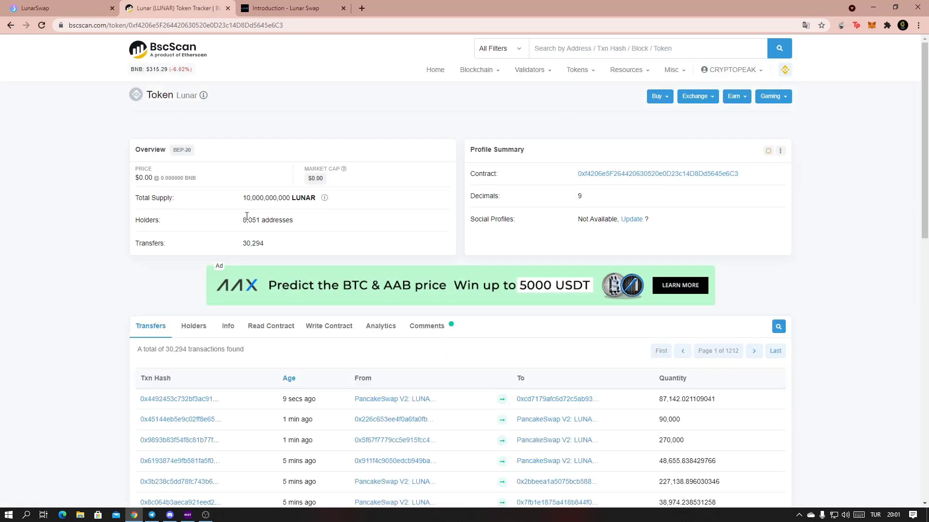
double_click(266, 219)
left_click_drag(266, 219, 244, 219)
left_click(321, 229)
scroll(298, 225, "down", 3)
scroll(297, 225, "down", 2)
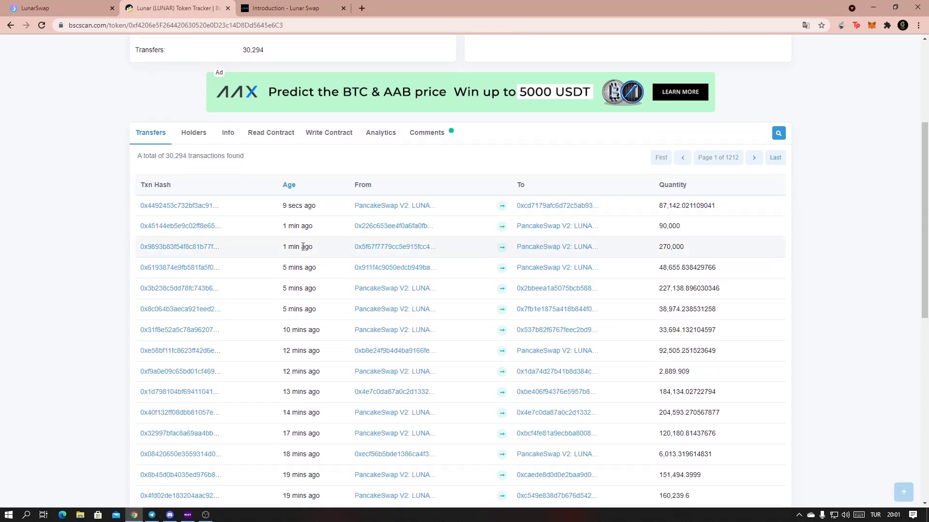
- Review the two most recent LUNAR transfers in the Transfers table
left_click_drag(284, 206, 327, 231)
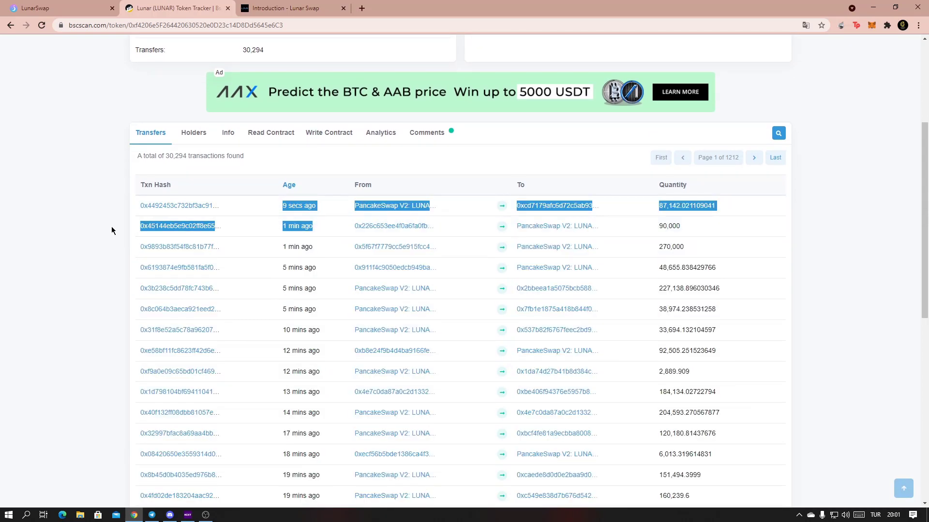
left_click(299, 248)
scroll(298, 249, "down", 3)
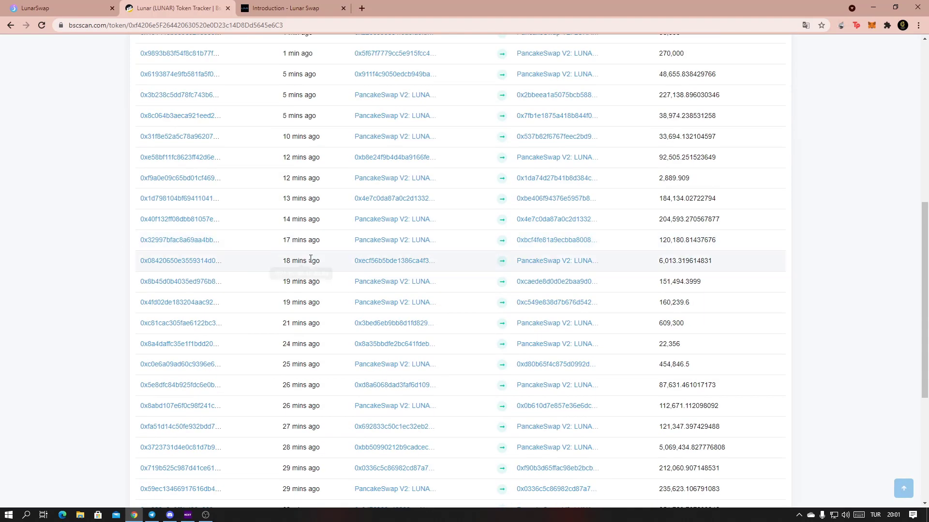
scroll(301, 248, "down", 2)
scroll(306, 268, "up", 10)
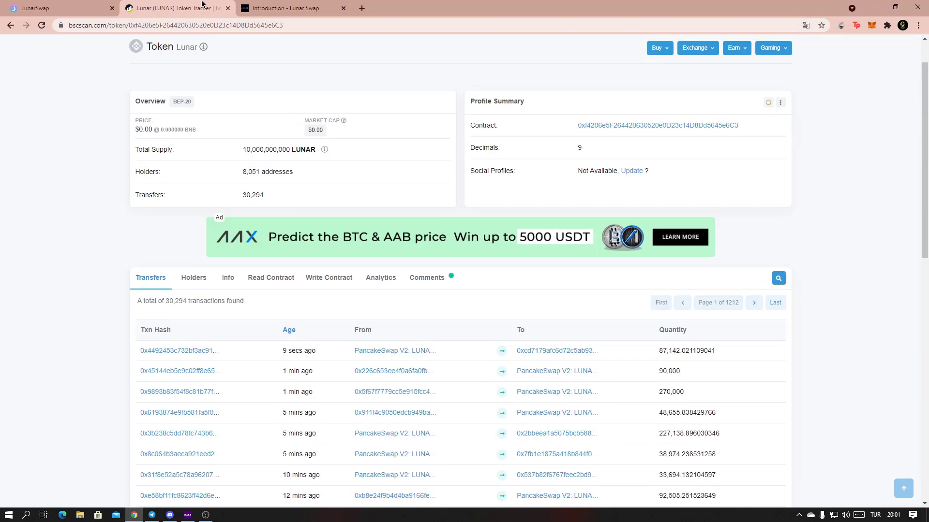
- Close BscScan, then look through the docs' Tokenomics, Security and Roadmap pages
left_click(229, 7)
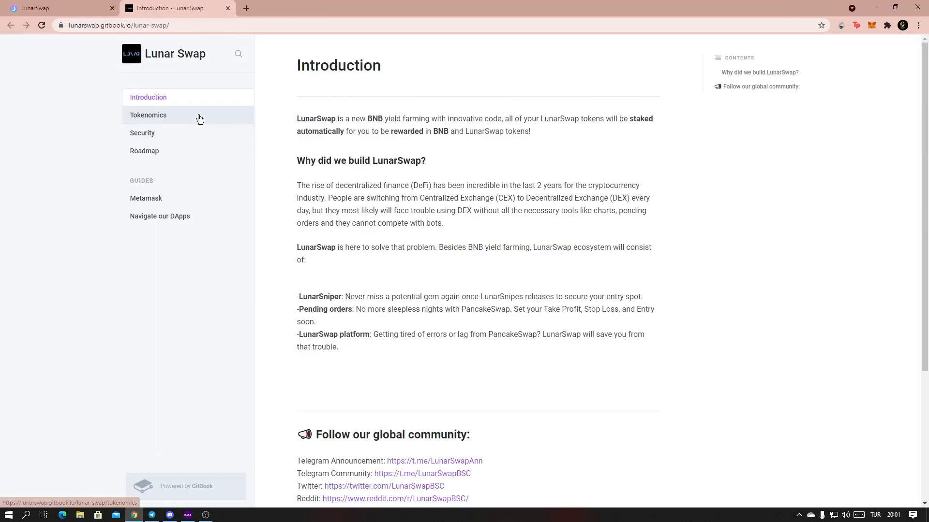
scroll(371, 251, "down", 2)
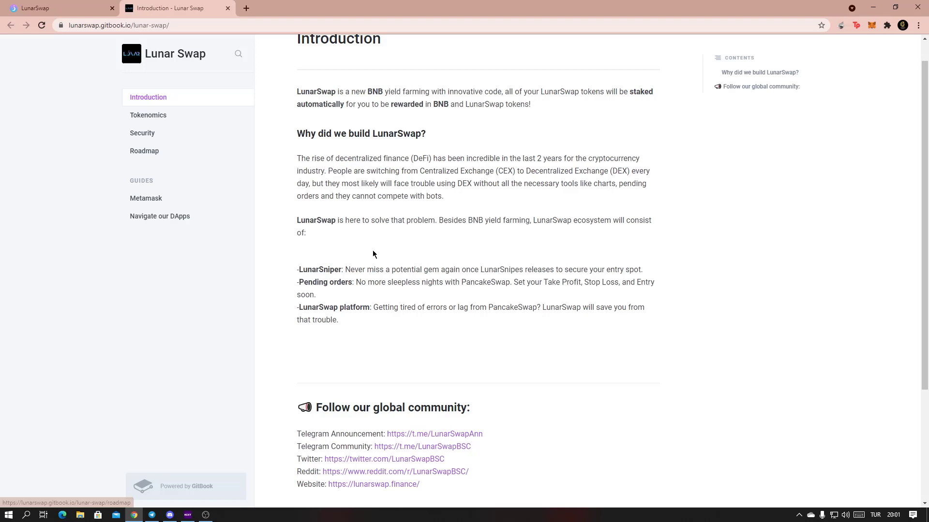
scroll(372, 250, "up", 2)
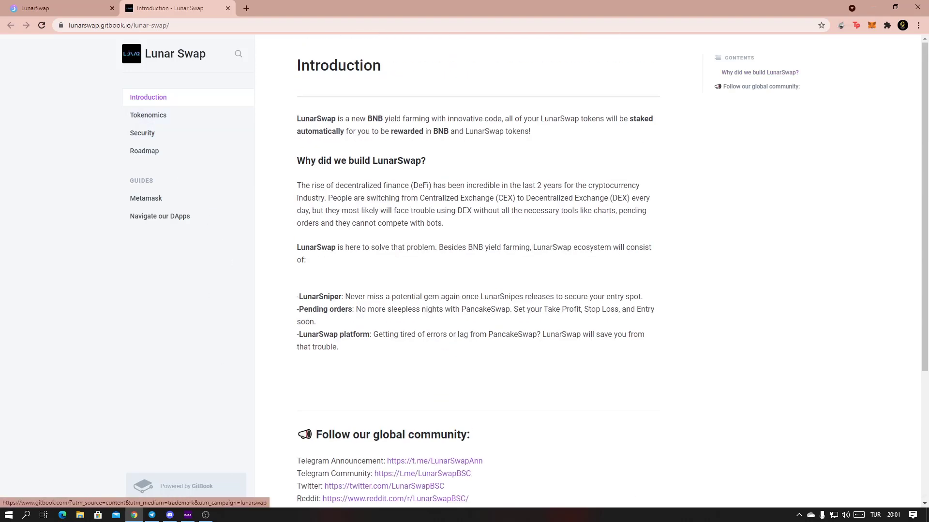
left_click(164, 115)
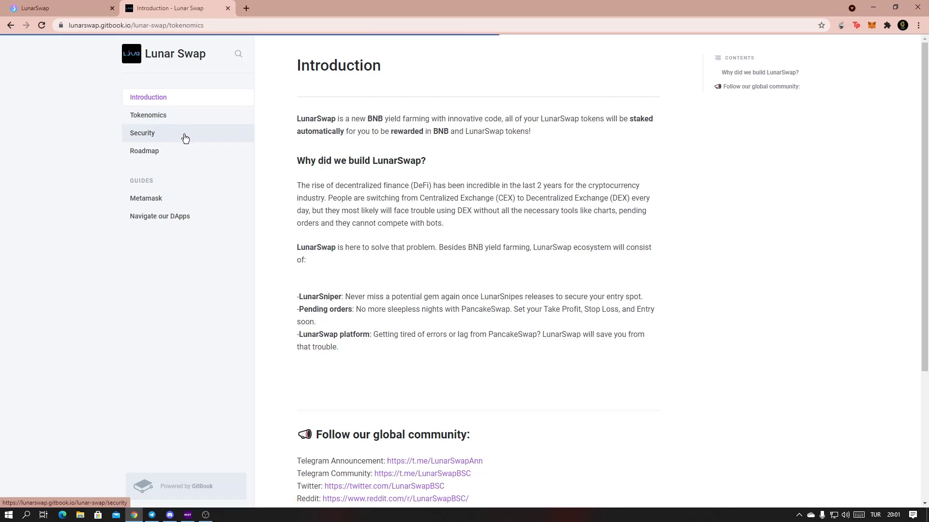
left_click(183, 134)
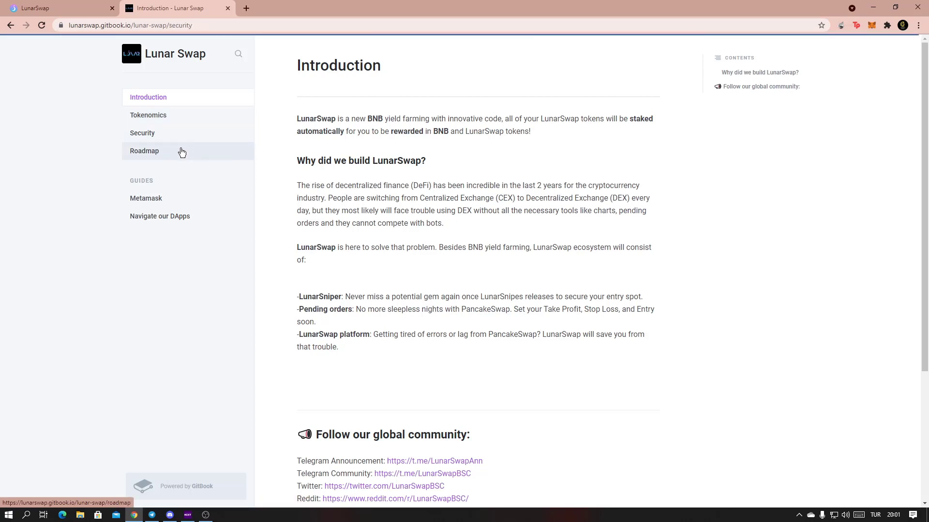
left_click(183, 151)
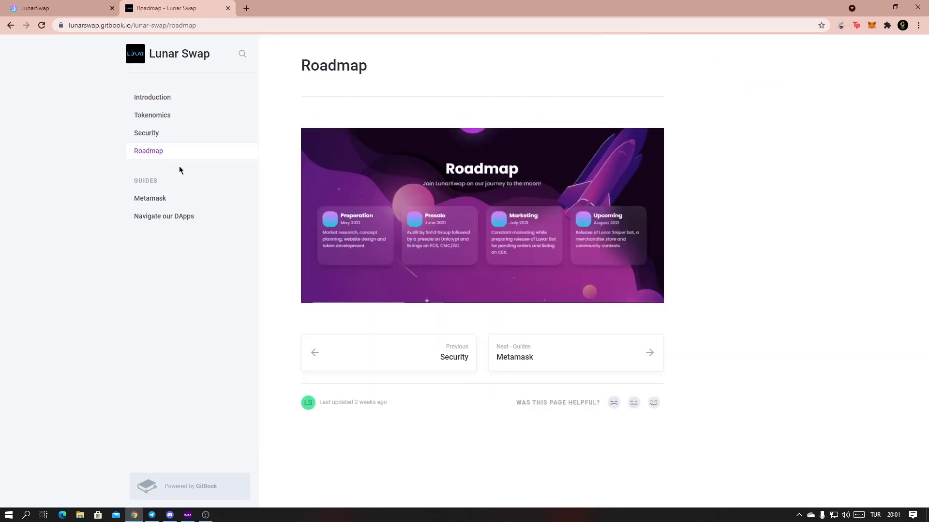
- Close the docs and translate the LunarSwap homepage into Turkish
key("ctrl+w")
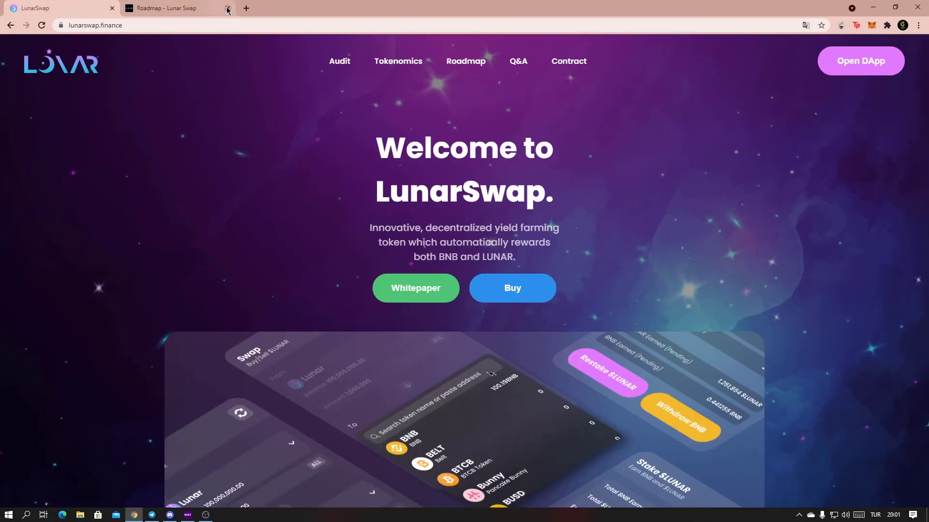
right_click(191, 236)
left_click(241, 338)
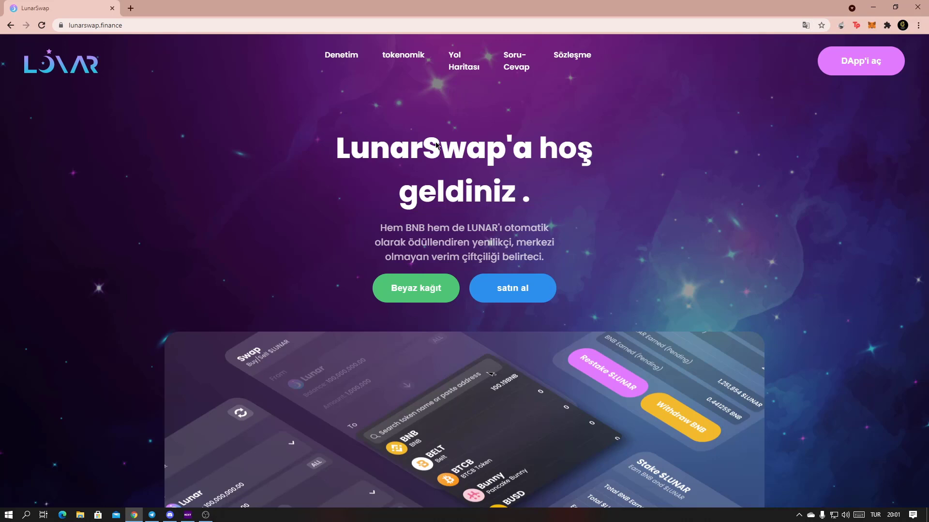
scroll(511, 167, "down", 1)
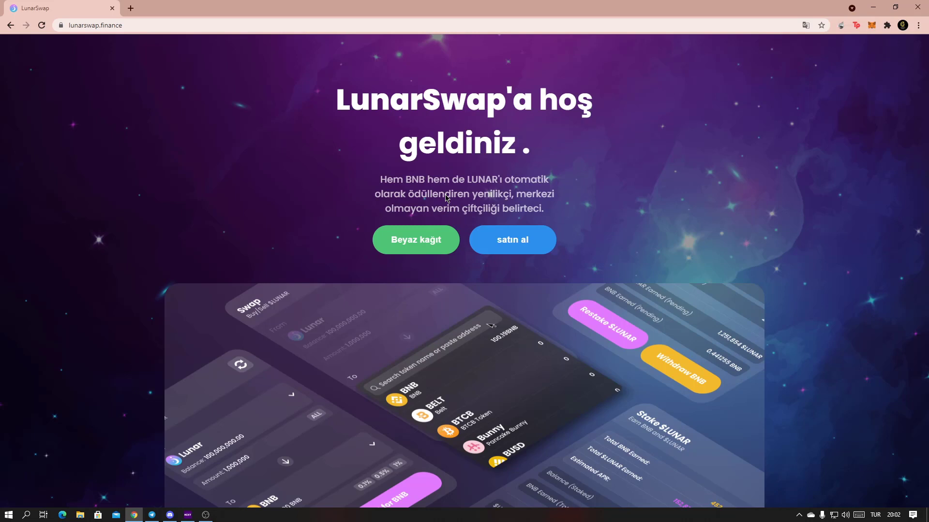
- Open the audit report link in a new tab and close the docs introduction page
middle_click(516, 241)
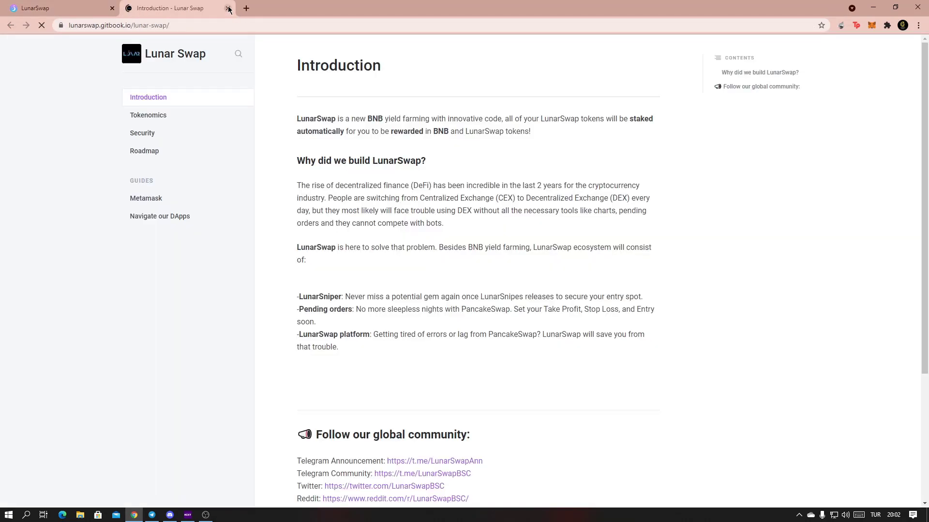
left_click(229, 8)
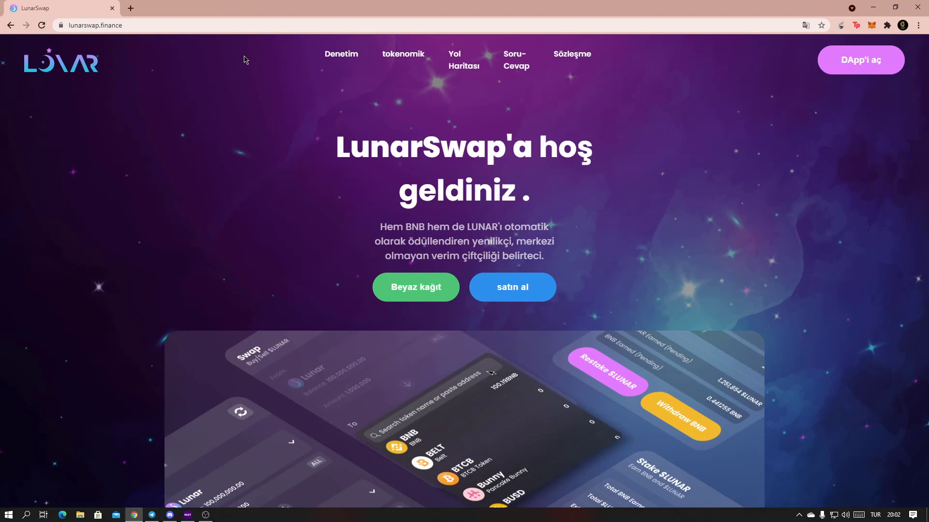
scroll(248, 64, "down", 5)
scroll(260, 95, "down", 3)
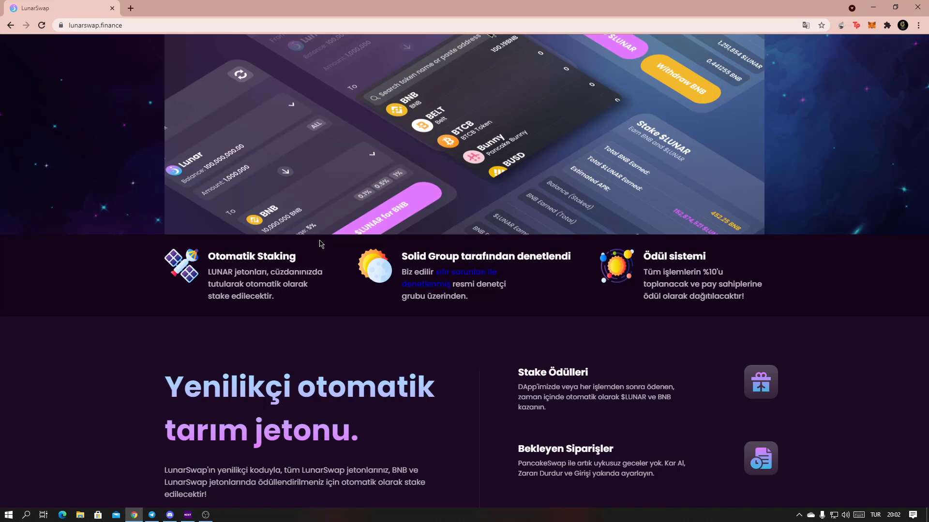
left_click(435, 283)
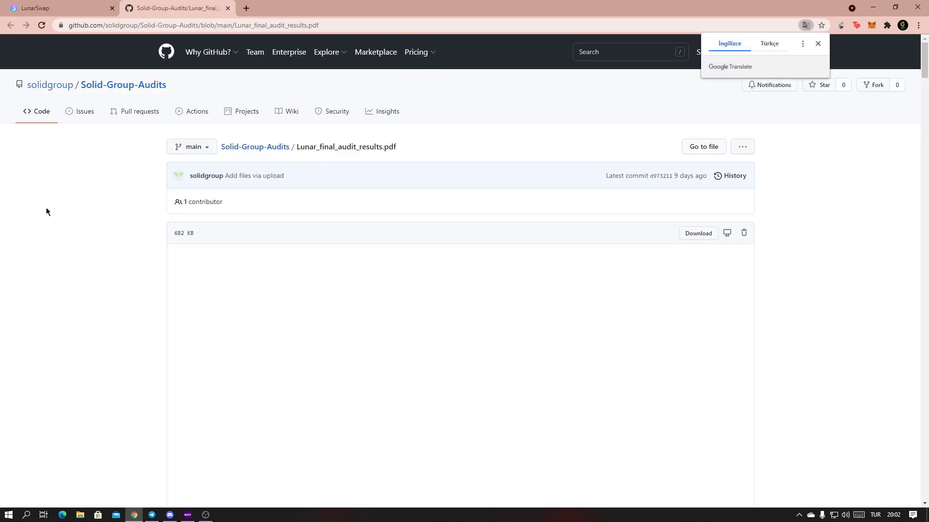
scroll(46, 207, "down", 3)
scroll(46, 208, "down", 3)
scroll(46, 207, "down", 2)
scroll(46, 202, "down", 5)
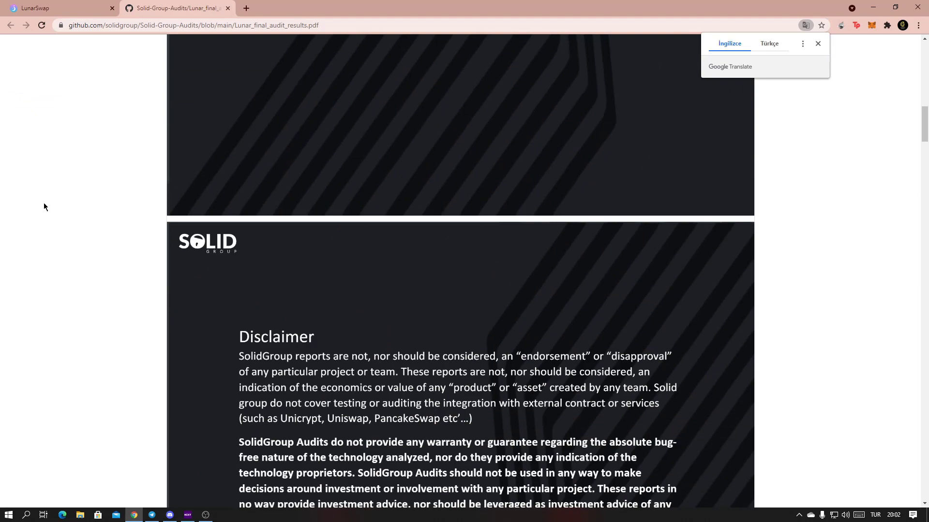
scroll(44, 202, "down", 5)
scroll(47, 197, "down", 5)
scroll(59, 201, "down", 4)
scroll(60, 201, "down", 4)
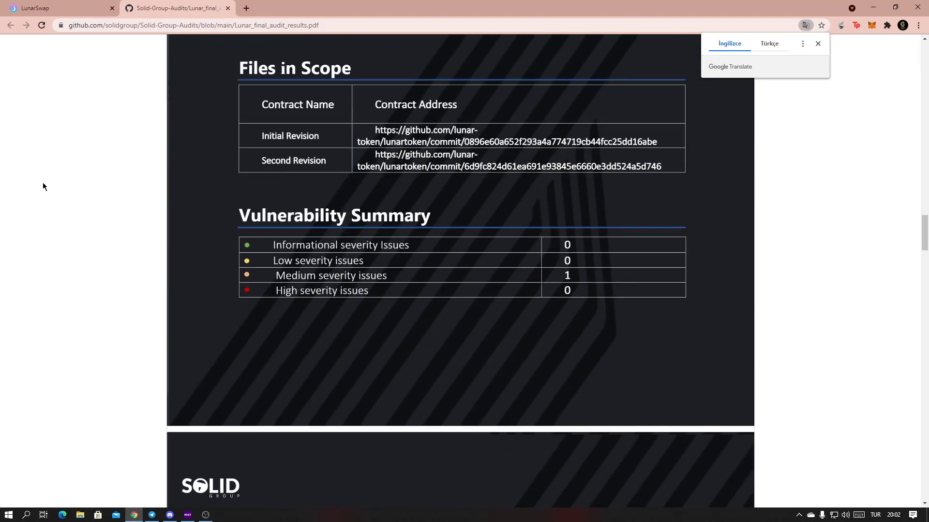
left_click(227, 8)
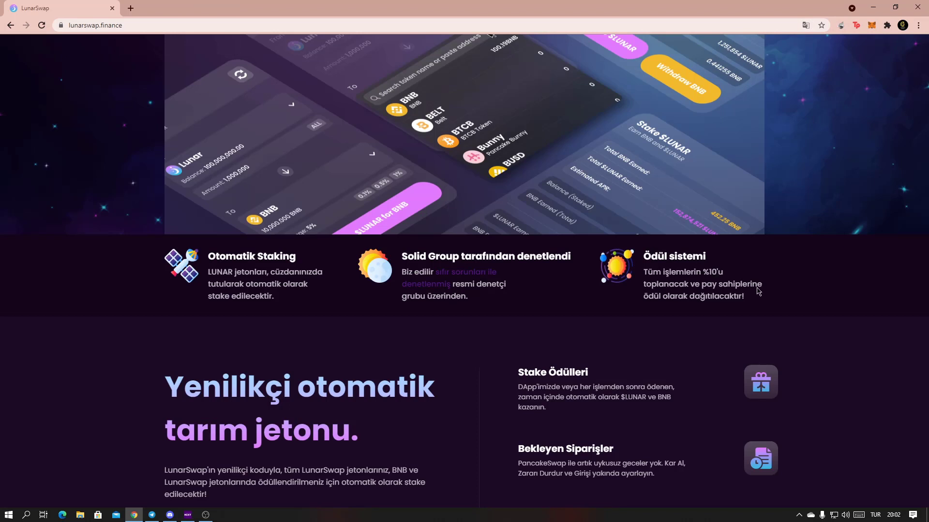
scroll(700, 296, "down", 1)
scroll(699, 296, "down", 1)
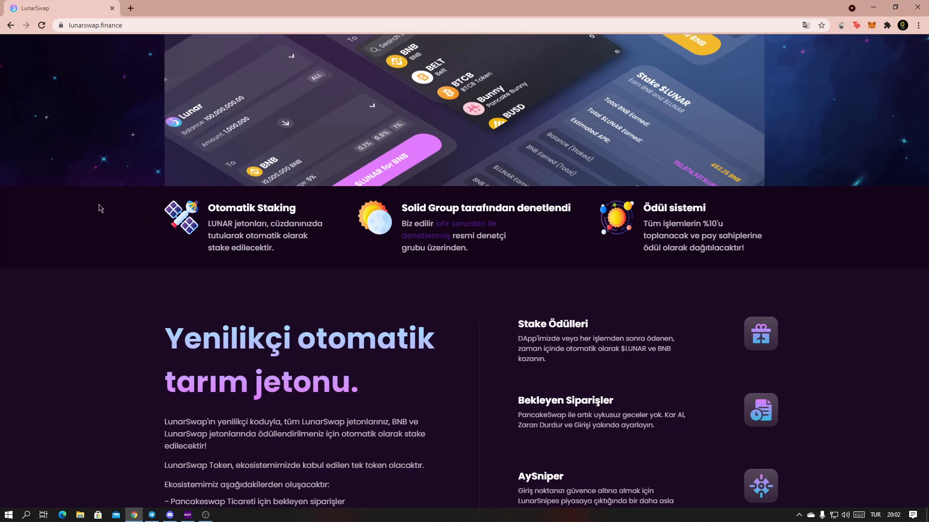
left_click_drag(186, 258, 323, 472)
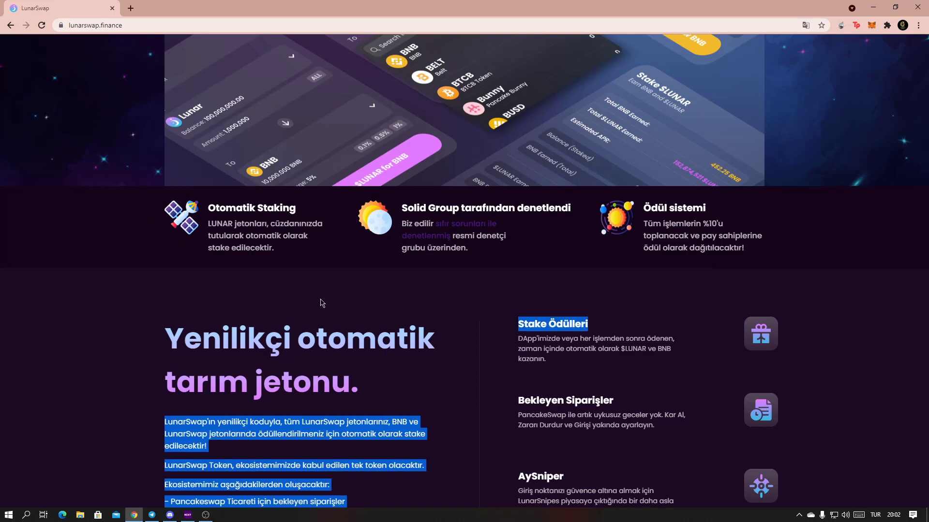
scroll(323, 304, "down", 2)
left_click(268, 367)
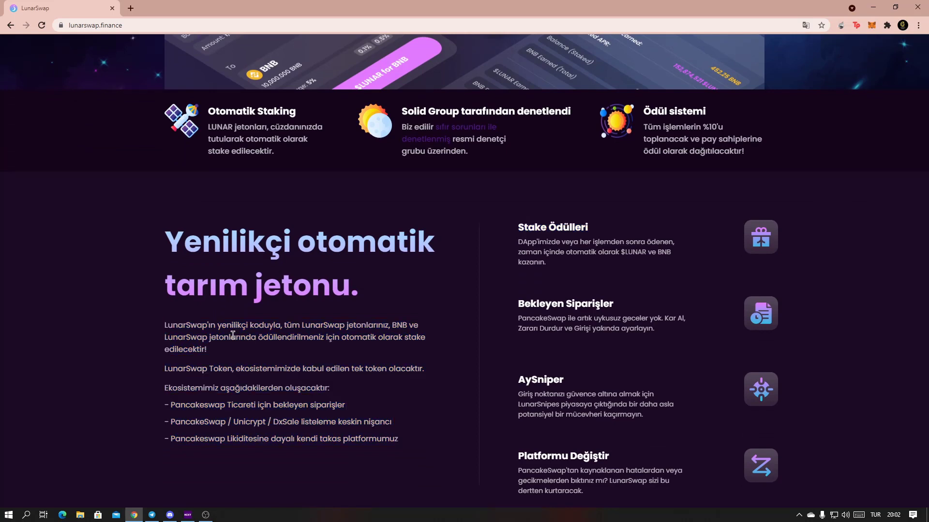
scroll(165, 308, "down", 1)
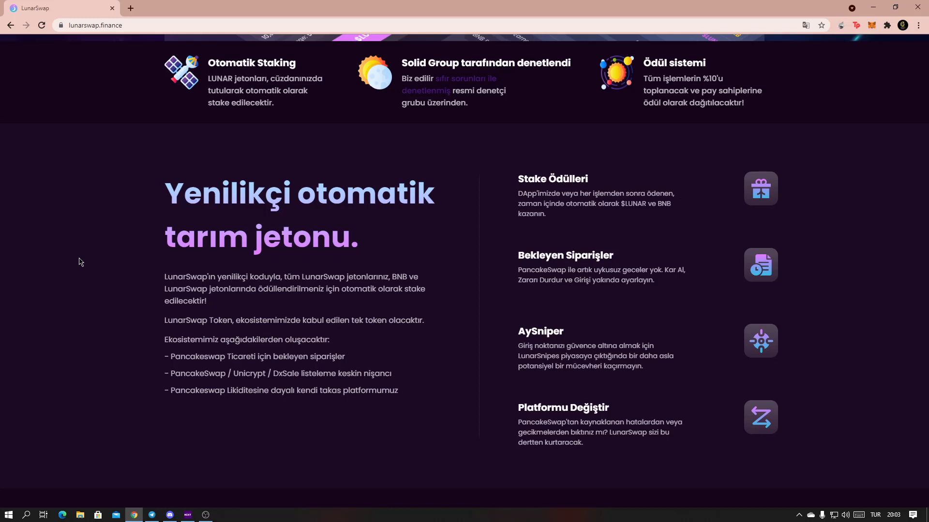
scroll(71, 273, "down", 1)
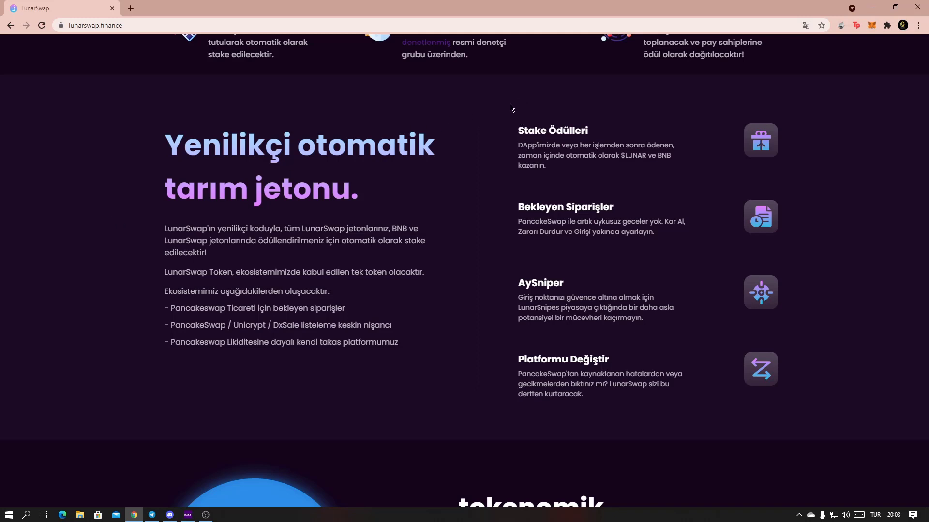
scroll(510, 107, "down", 1)
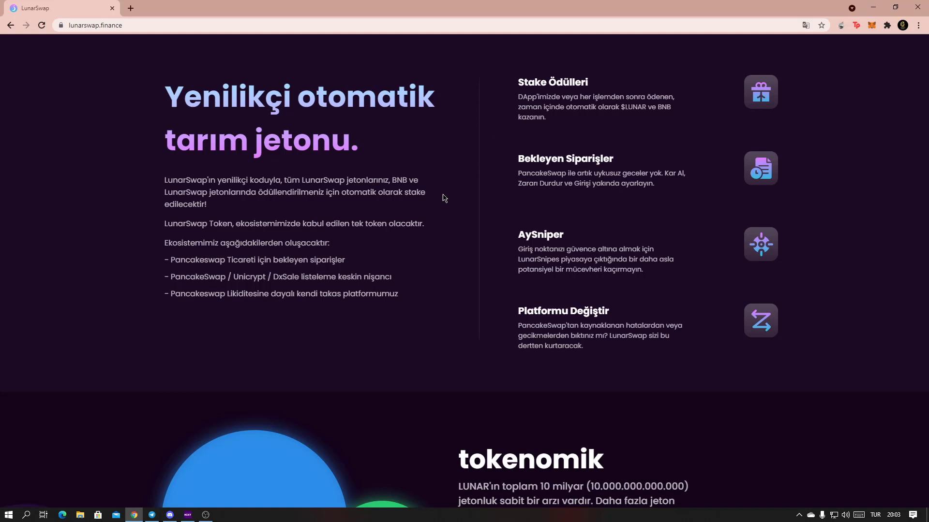
scroll(443, 197, "down", 2)
scroll(414, 159, "down", 2)
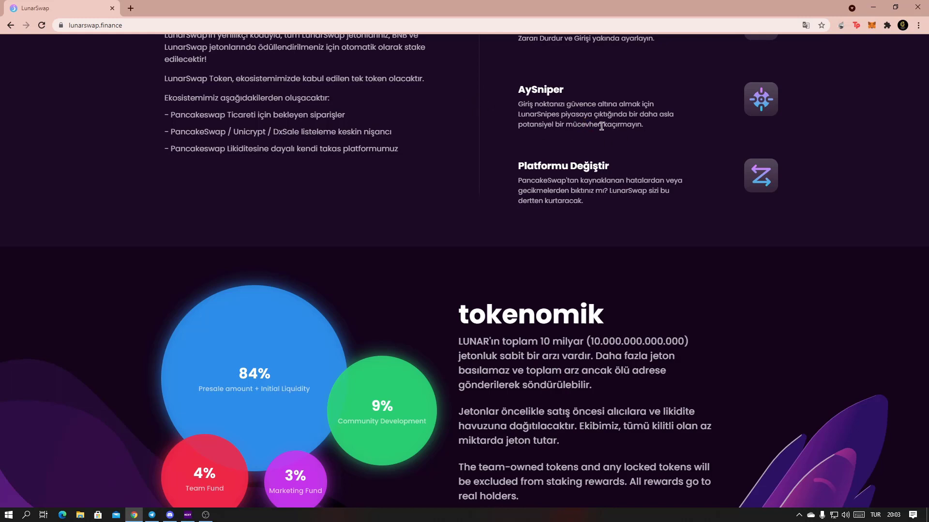
scroll(659, 124, "down", 1)
scroll(566, 174, "up", 1)
left_click_drag(639, 191, 647, 193)
key("Home")
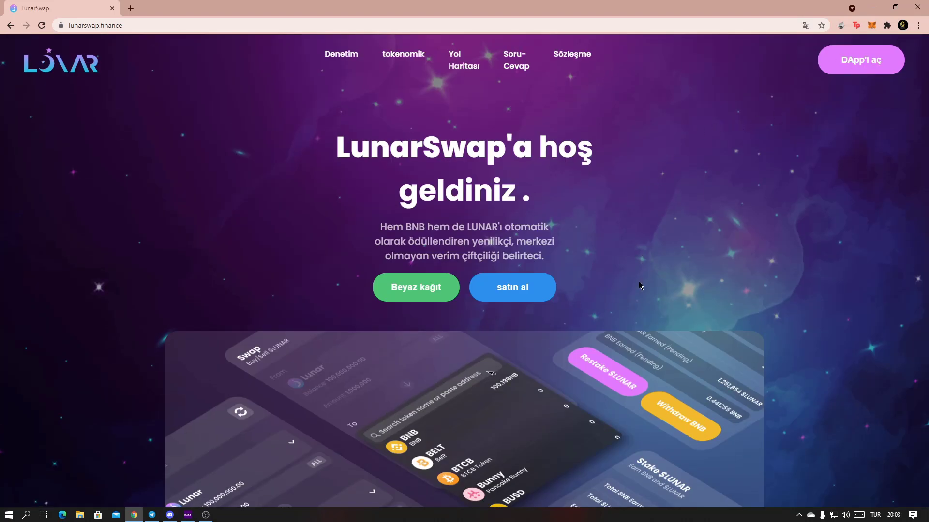
scroll(639, 283, "down", 3)
scroll(639, 283, "down", 10)
scroll(569, 376, "up", 3)
scroll(549, 301, "up", 2)
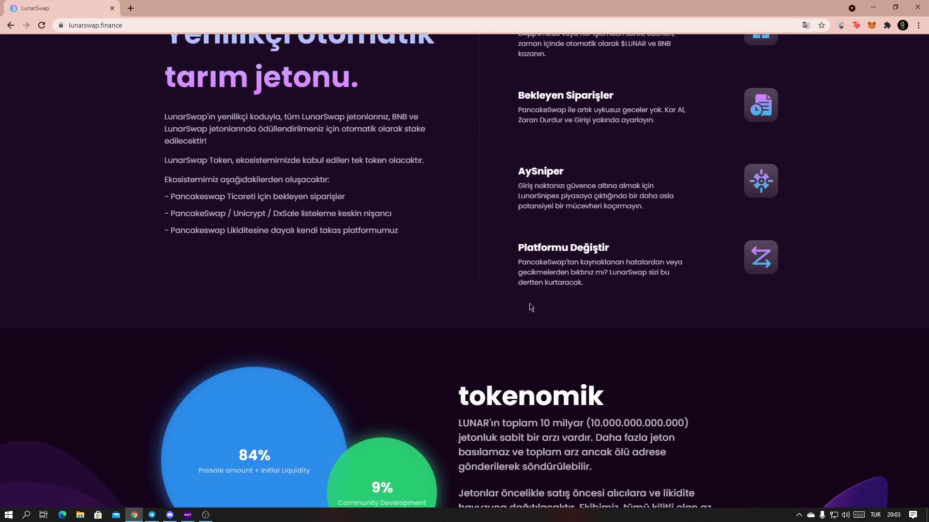
scroll(520, 283, "down", 3)
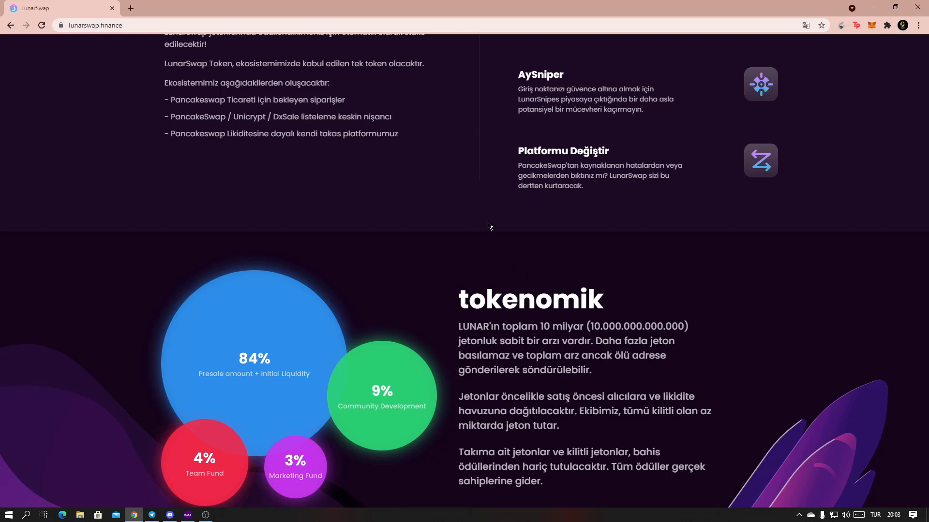
scroll(487, 224, "down", 2)
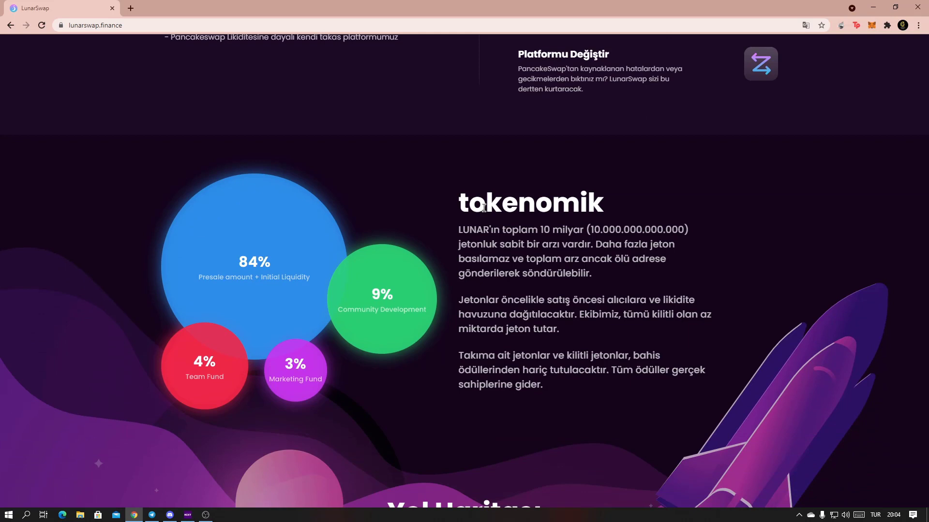
scroll(526, 194, "down", 1)
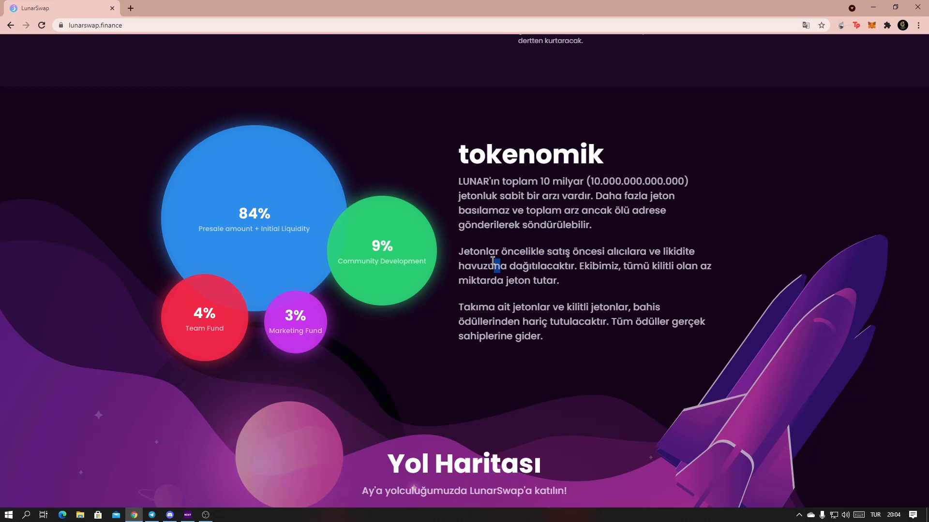
- Highlight and read the token distribution text in the tokenomik section
left_click_drag(495, 268, 582, 306)
left_click(557, 280)
scroll(617, 268, "down", 1)
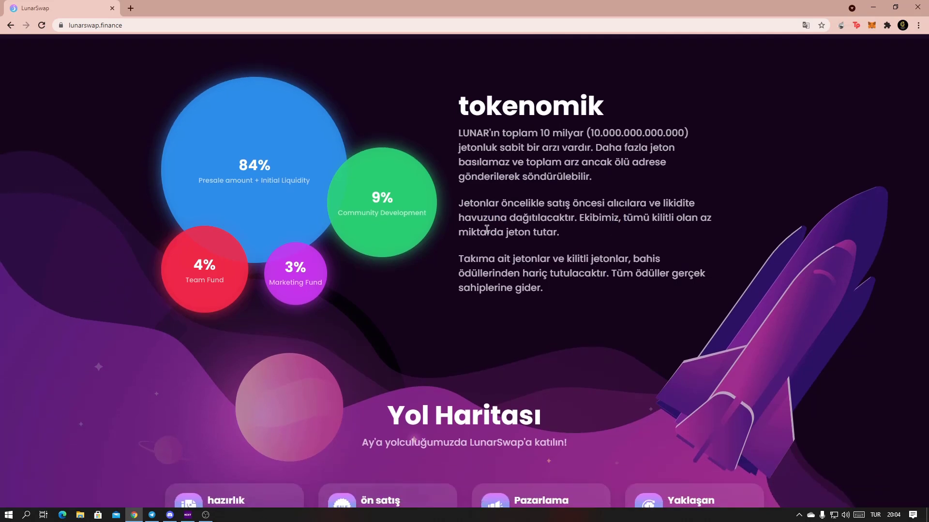
scroll(508, 233, "down", 1)
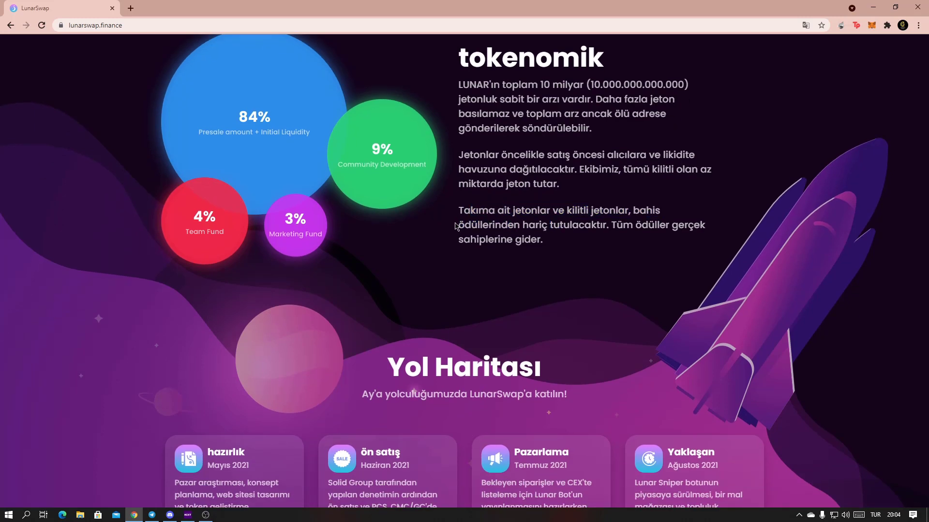
scroll(457, 226, "down", 1)
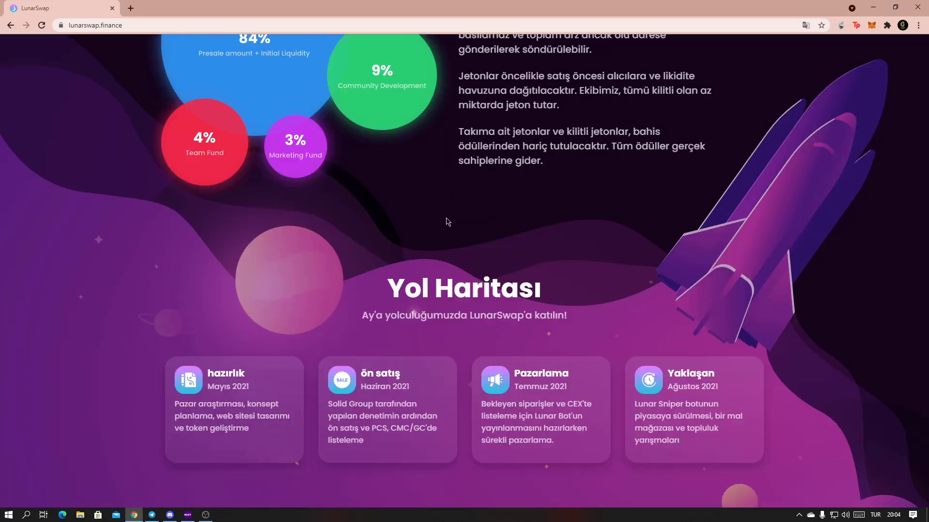
scroll(458, 226, "down", 1)
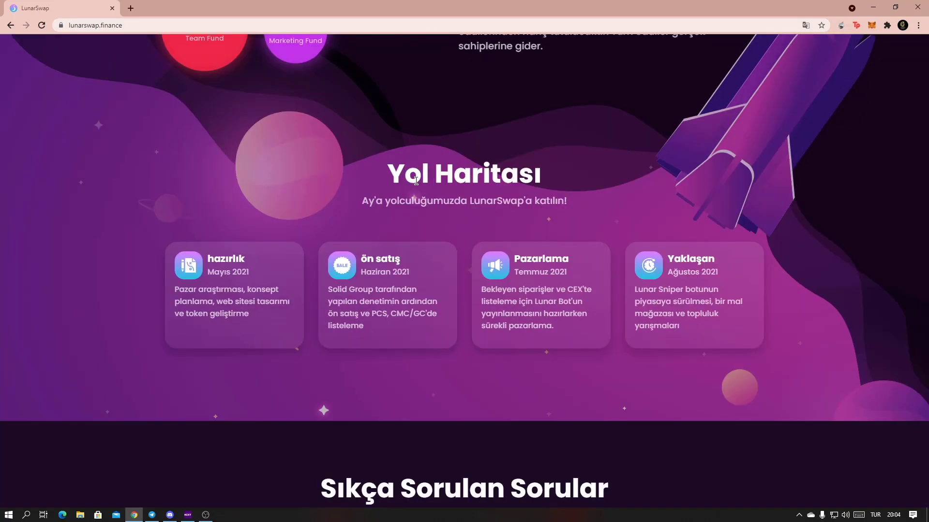
double_click(368, 202)
left_click(389, 202)
scroll(392, 198, "down", 1)
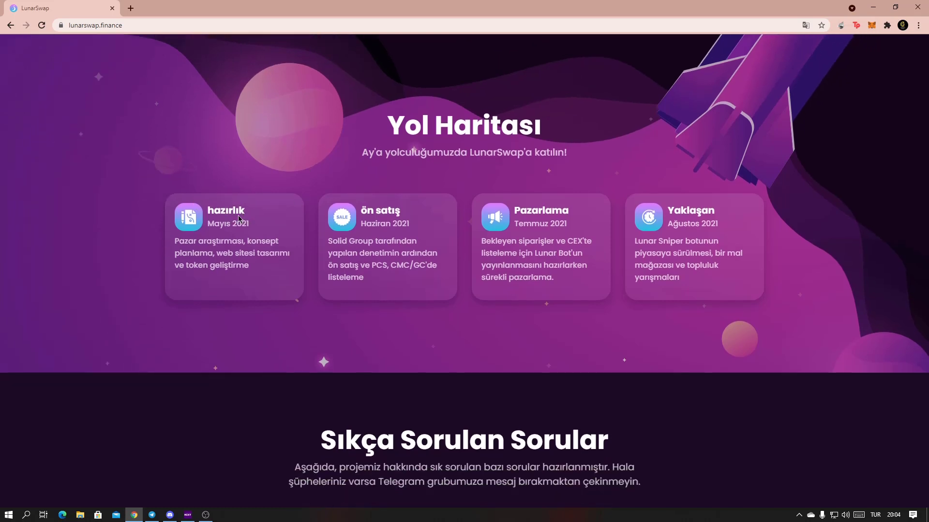
left_click_drag(175, 241, 230, 247)
left_click_drag(332, 246, 379, 247)
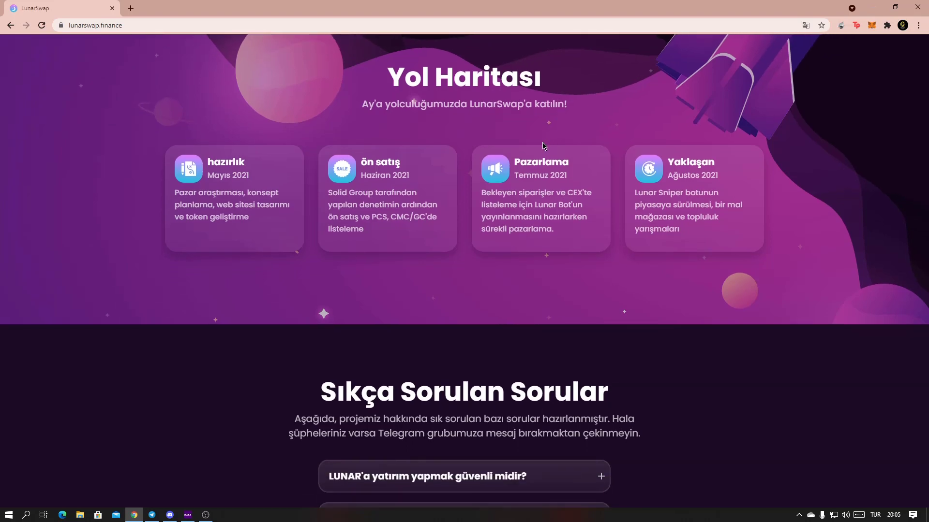
scroll(744, 234, "down", 3)
left_click_drag(475, 239, 485, 239)
- Expand and collapse the FAQ answers on investment safety and staking rewards
left_click(550, 331)
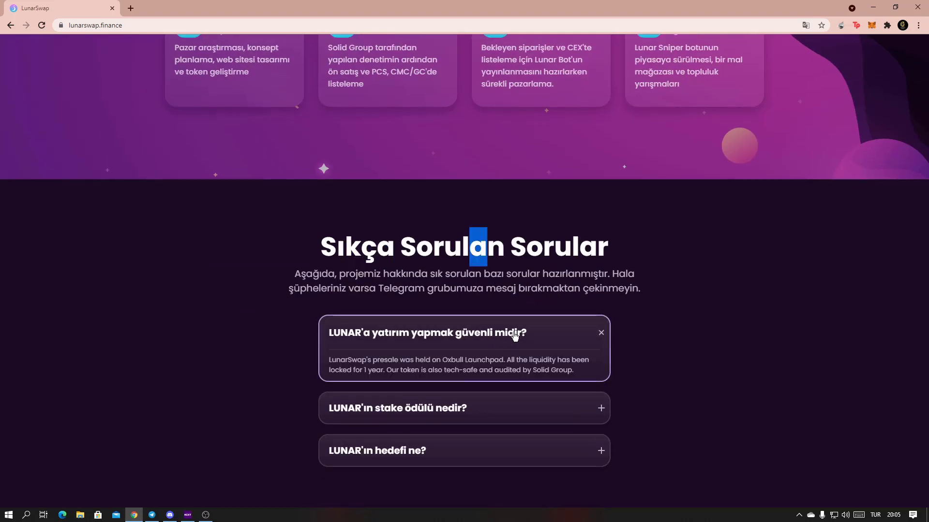
scroll(486, 320, "down", 1)
scroll(488, 319, "down", 1)
left_click(458, 246)
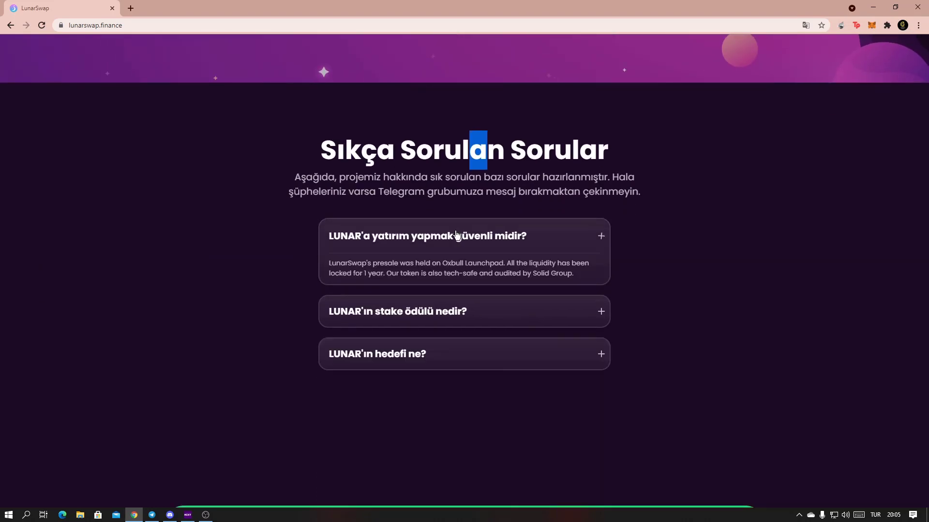
left_click(436, 283)
left_click(415, 284)
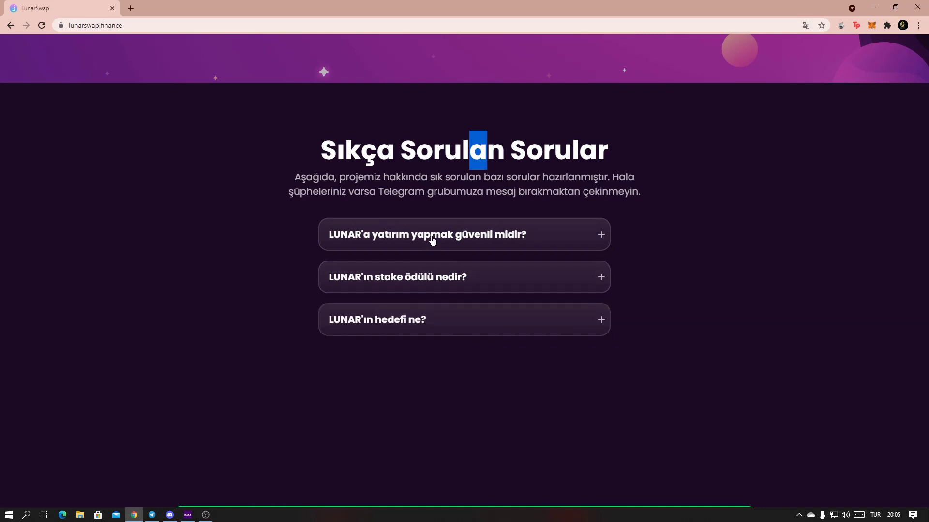
left_click(431, 238)
left_click(408, 234)
left_click(597, 226)
left_click(556, 234)
scroll(436, 233, "up", 2)
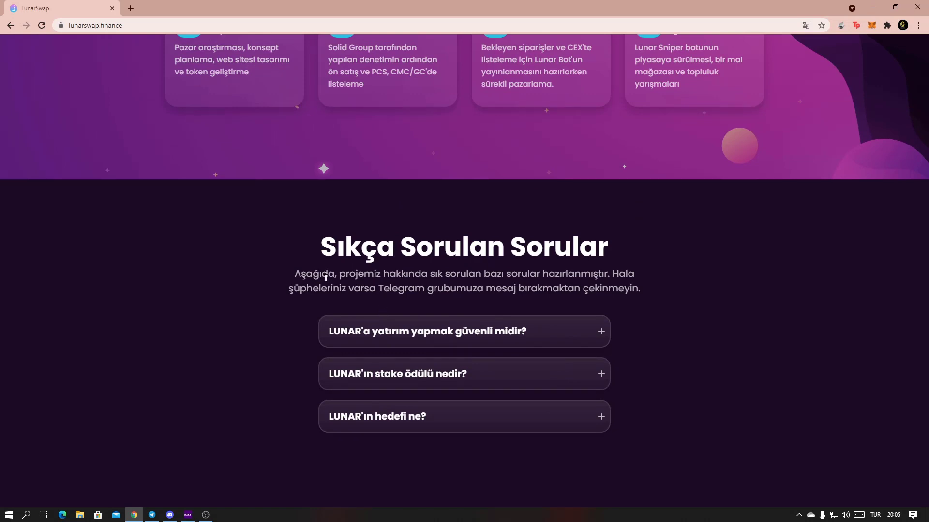
- Highlight 'projemiz hakkında' and part of the FAQ introduction text while reading
left_click_drag(363, 275, 416, 274)
left_click(436, 276)
left_click_drag(581, 288, 582, 290)
scroll(170, 215, "down", 4)
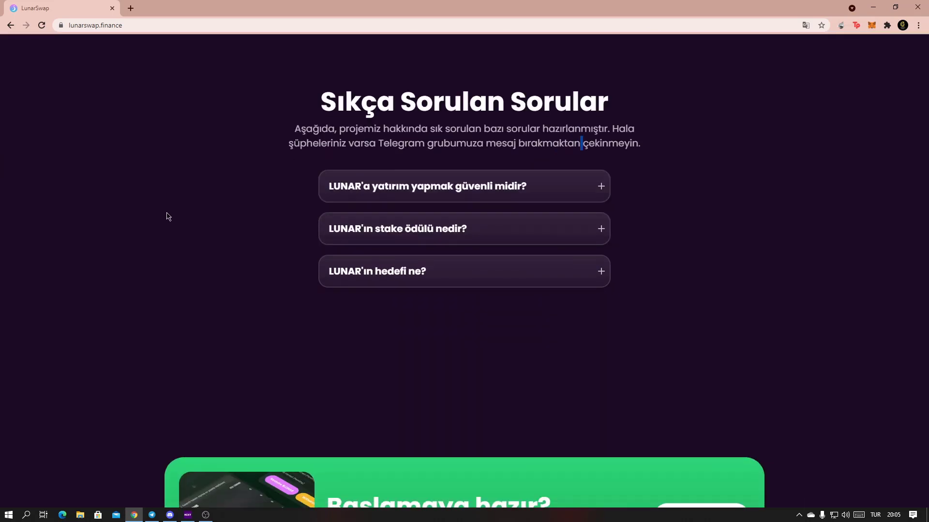
scroll(155, 225, "down", 4)
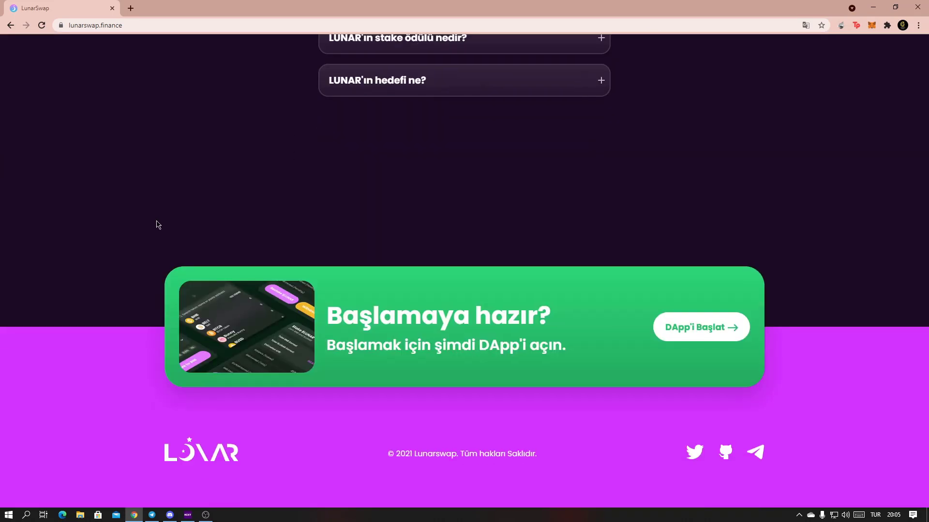
- Launch the DApp, start Cüzdanı Bağla and cancel the MetaMask connection request
left_click(705, 332)
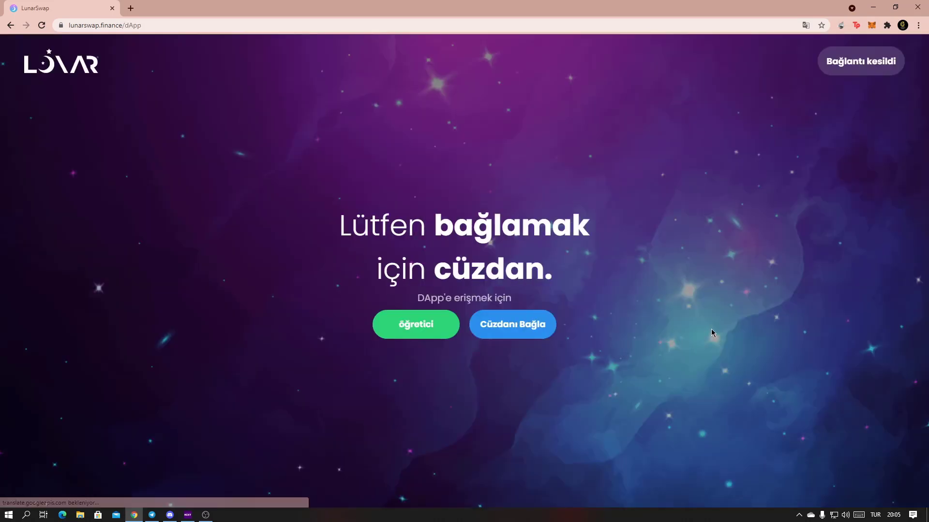
left_click(521, 330)
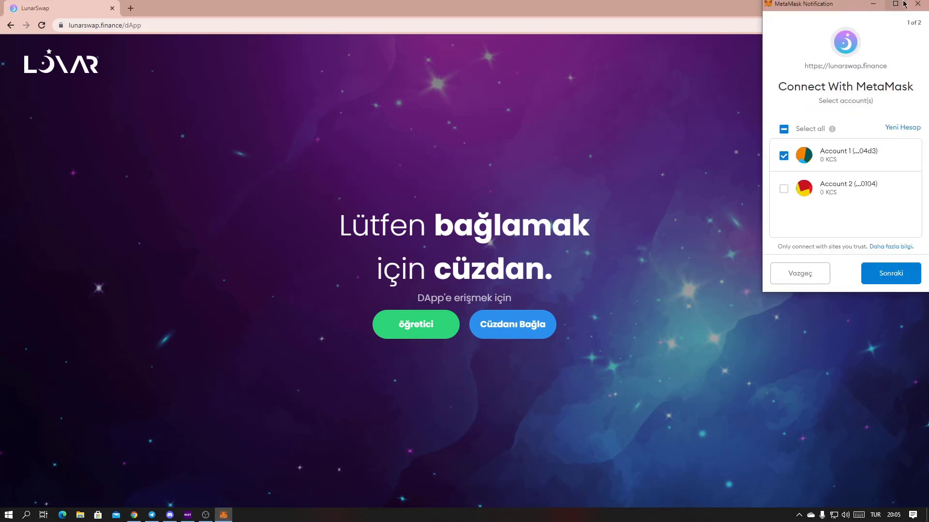
left_click_drag(799, 5, 679, 64)
left_click(667, 337)
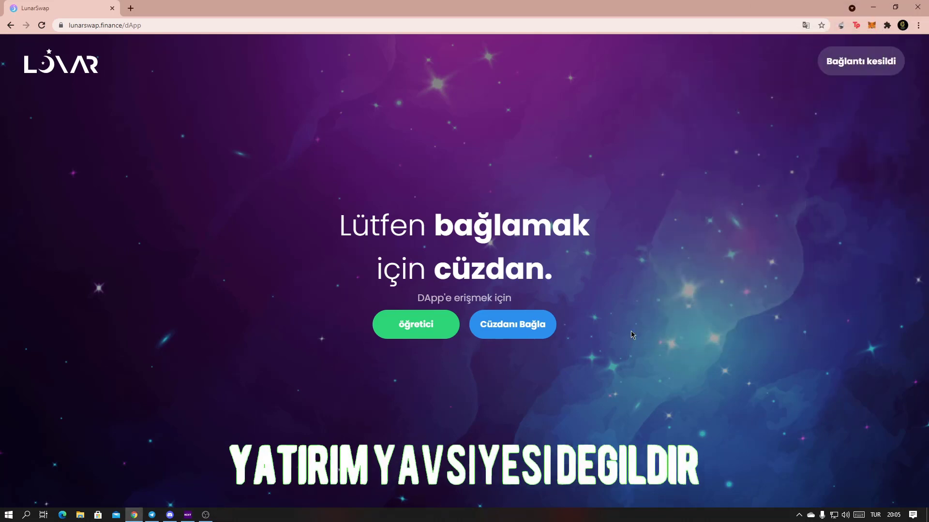
scroll(290, 109, "down", 4)
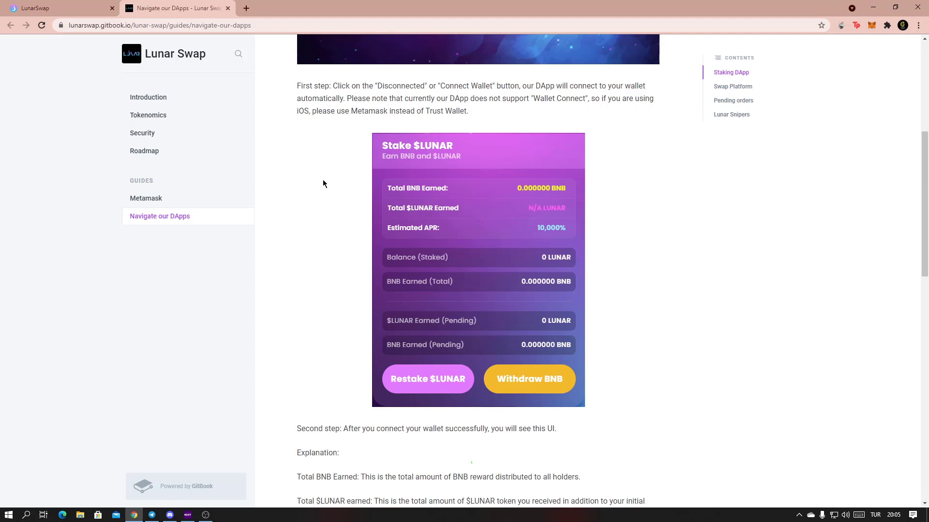
scroll(323, 184, "down", 5)
scroll(319, 182, "down", 5)
scroll(320, 181, "down", 4)
scroll(404, 265, "up", 8)
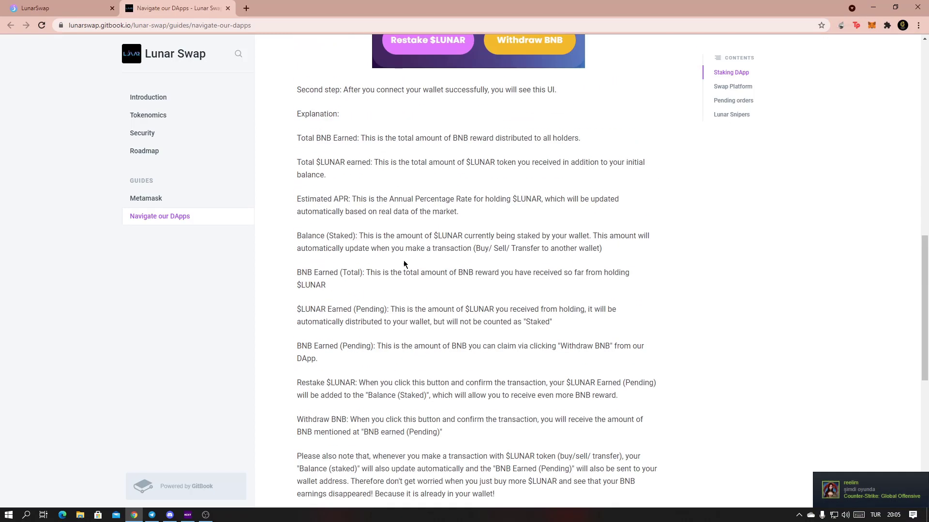
- Skim the GitBook DApp guide, return to the LunarSwap home page and close the guide
left_click_drag(404, 305, 508, 497)
left_click(404, 290)
left_click(58, 8)
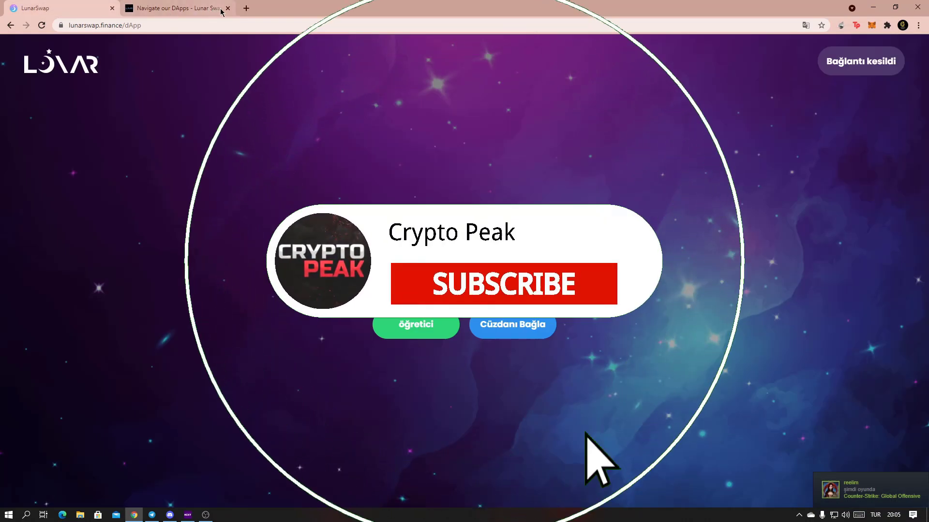
left_click(227, 8)
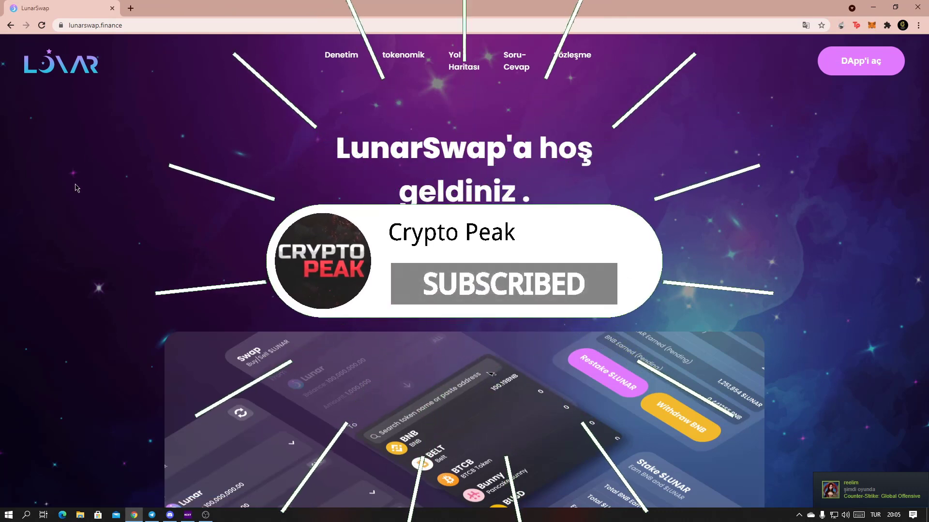